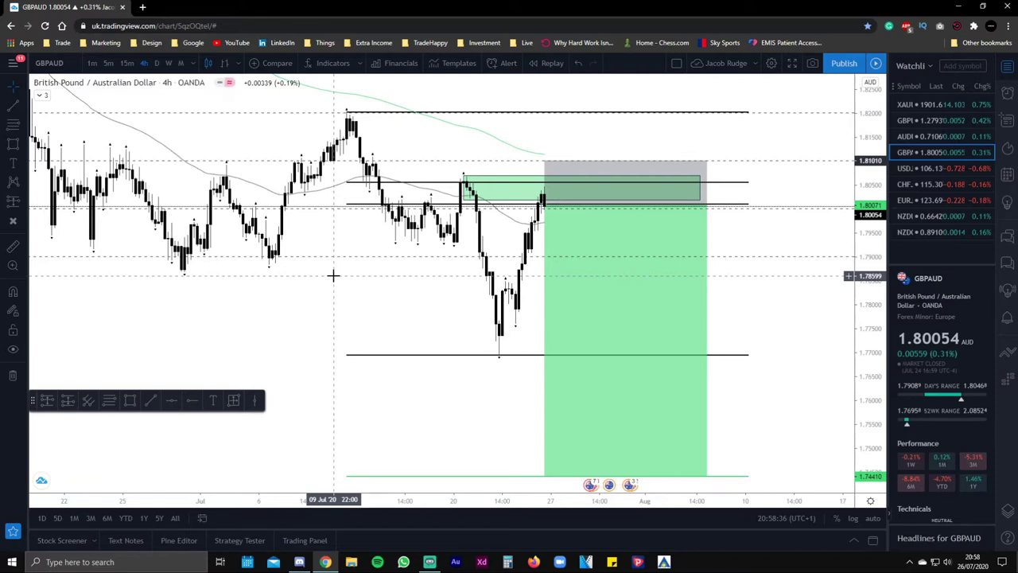
Reframe the GBPAUD chart and select the long position to show its stop and P&L stats
{"action": "left_click_drag", "start_coordinate": [335, 277], "coordinate": [398, 341]}
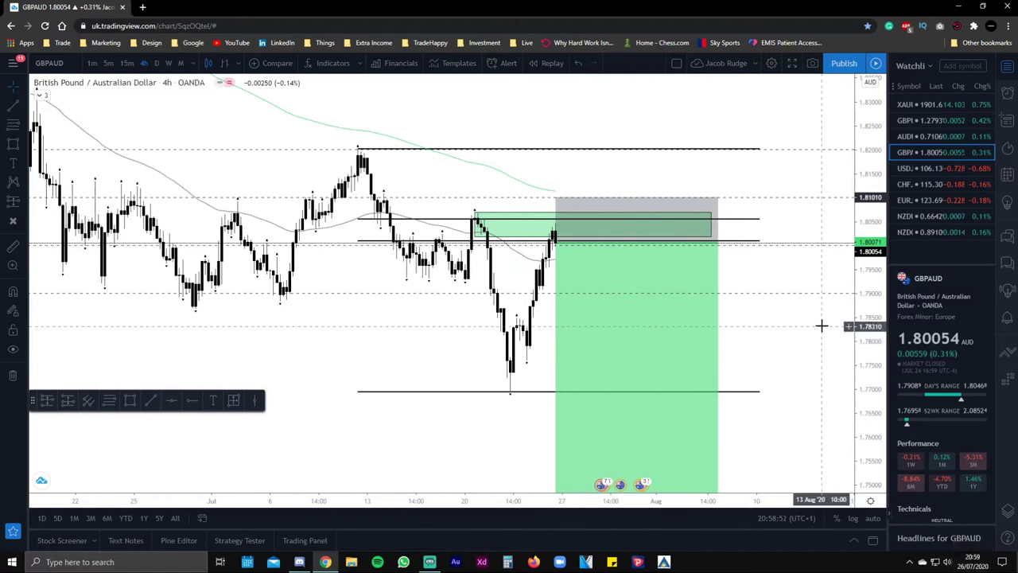
{"action": "left_click_drag", "start_coordinate": [795, 351], "coordinate": [823, 371]}
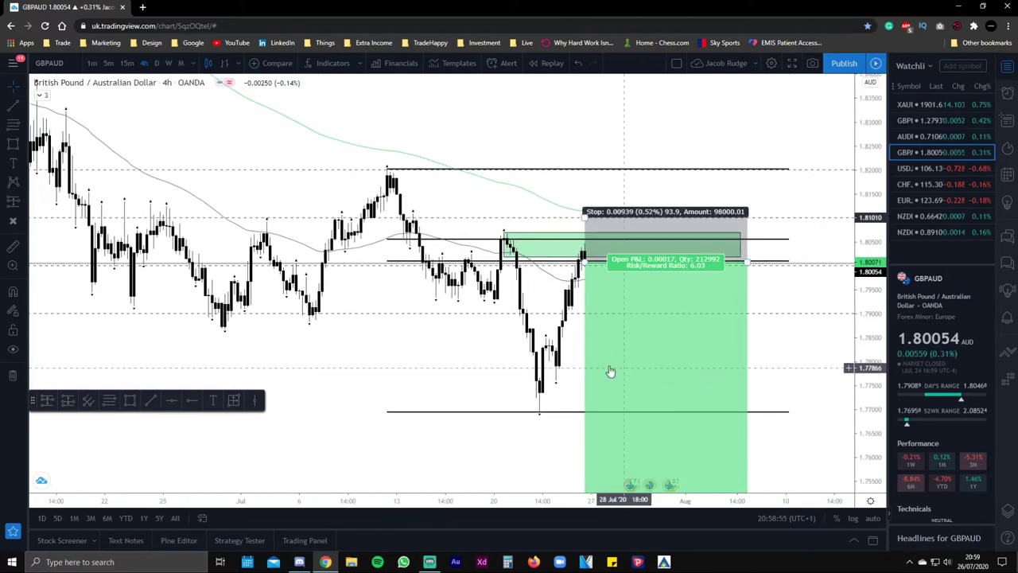
{"action": "left_click", "coordinate": [590, 238]}
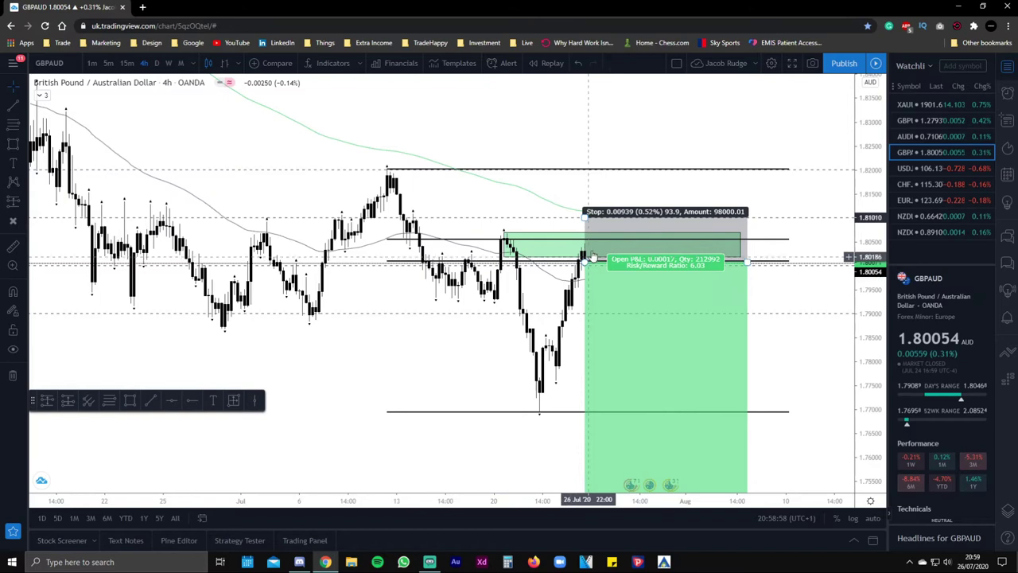
{"action": "left_click_drag", "start_coordinate": [468, 356], "coordinate": [422, 368]}
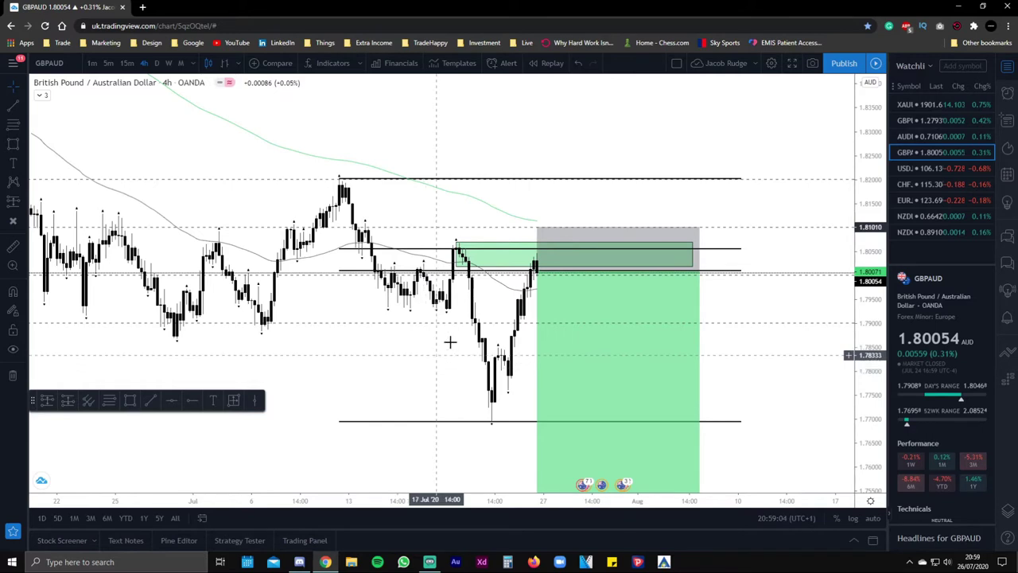
{"action": "left_click", "coordinate": [584, 316]}
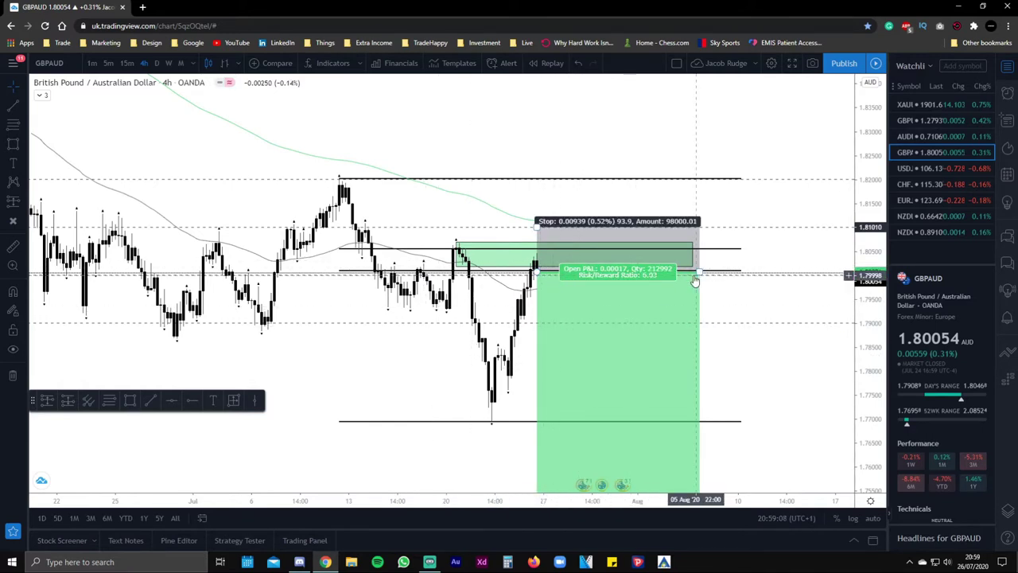
Deselect the position and widen the watchlist so each pair's full symbol shows
{"action": "left_click", "coordinate": [493, 340]}
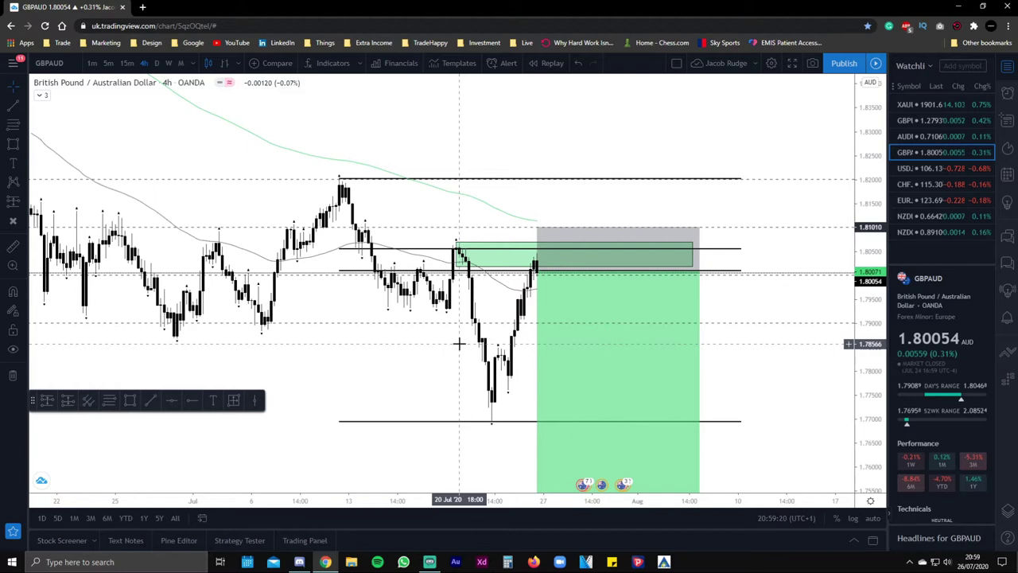
{"action": "mouse_move", "coordinate": [445, 358]}
{"action": "left_mouse_down"}
{"action": "mouse_move", "coordinate": [438, 318]}
{"action": "mouse_move", "coordinate": [443, 348]}
{"action": "left_mouse_up"}
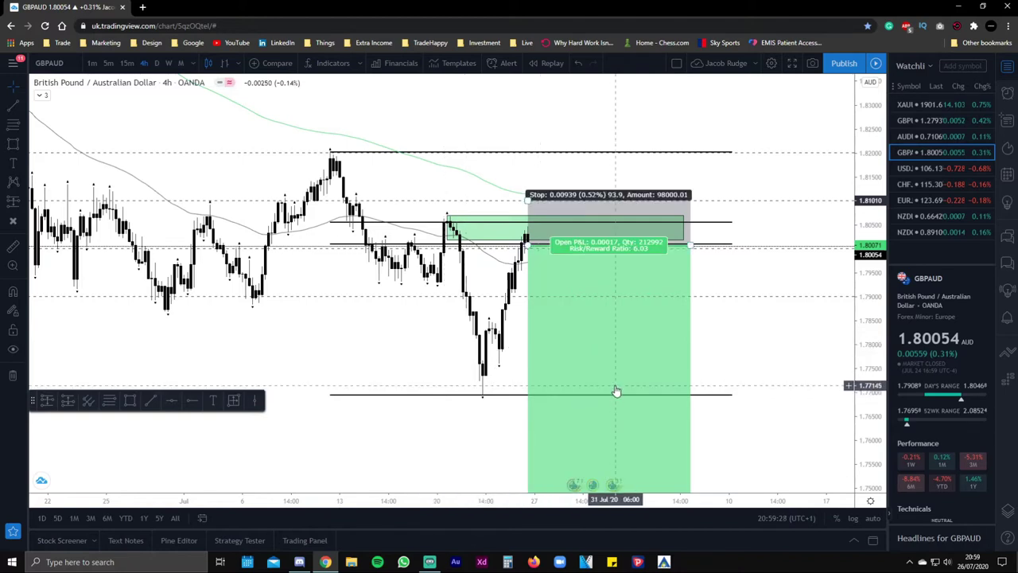
{"action": "left_click_drag", "start_coordinate": [884, 370], "coordinate": [868, 409]}
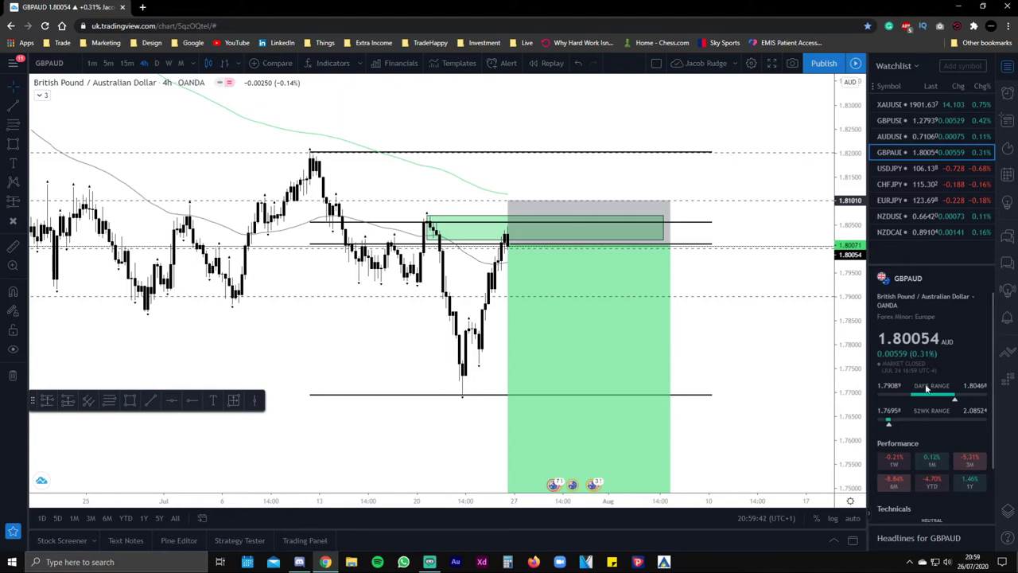
{"action": "scroll", "coordinate": [931, 429], "scroll_direction": "down", "scroll_amount": 2}
{"action": "scroll", "coordinate": [931, 429], "scroll_direction": "up", "scroll_amount": 2}
{"action": "key", "text": "Down"}
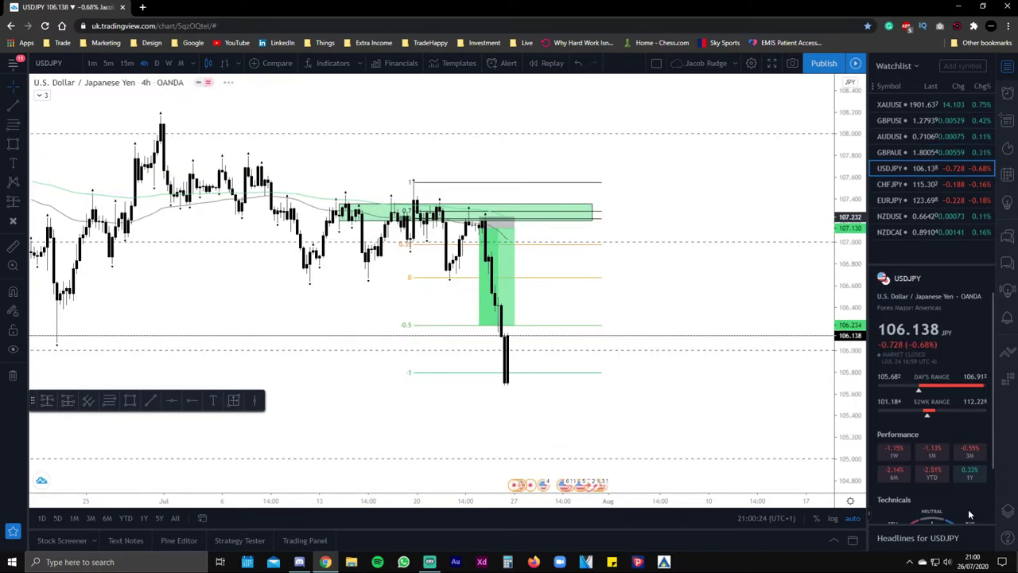
{"action": "key", "text": "Down"}
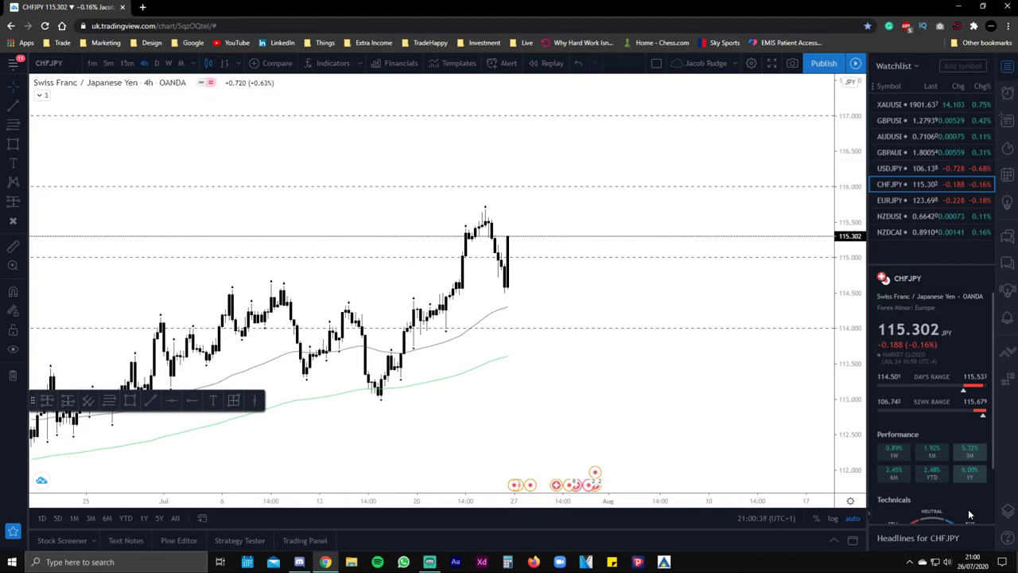
{"action": "key", "text": "Down"}
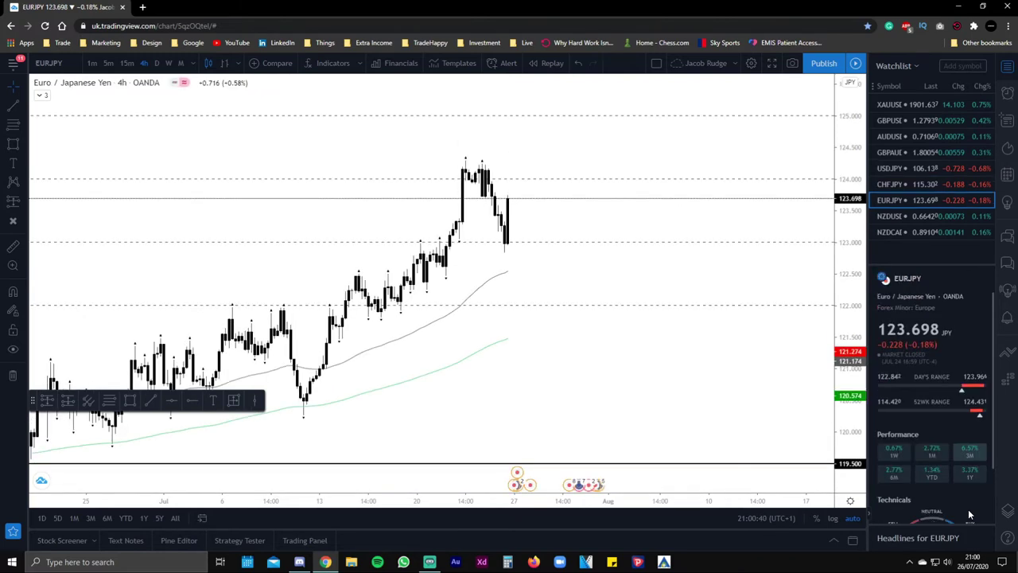
{"action": "key", "text": "Down"}
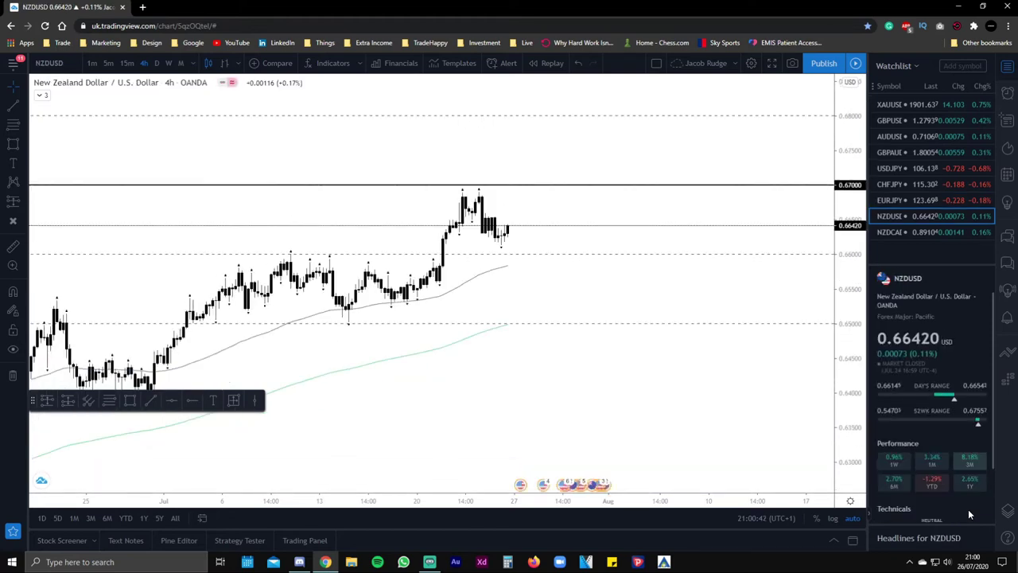
{"action": "key", "text": "Down"}
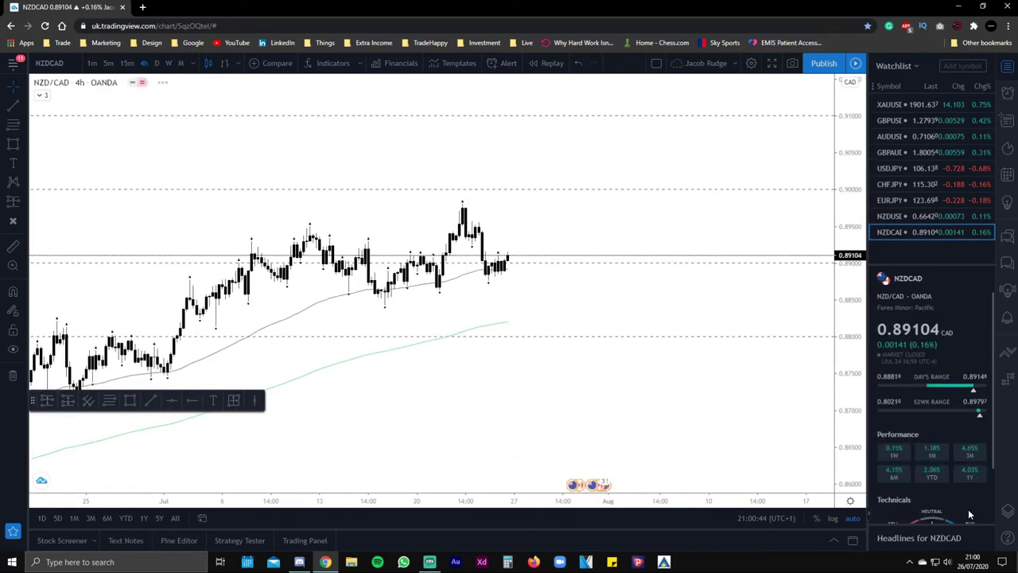
{"action": "key", "text": "Up"}
{"action": "key", "text": "Up"}
{"action": "key", "text": "Up"}
{"action": "key", "text": "Up"}
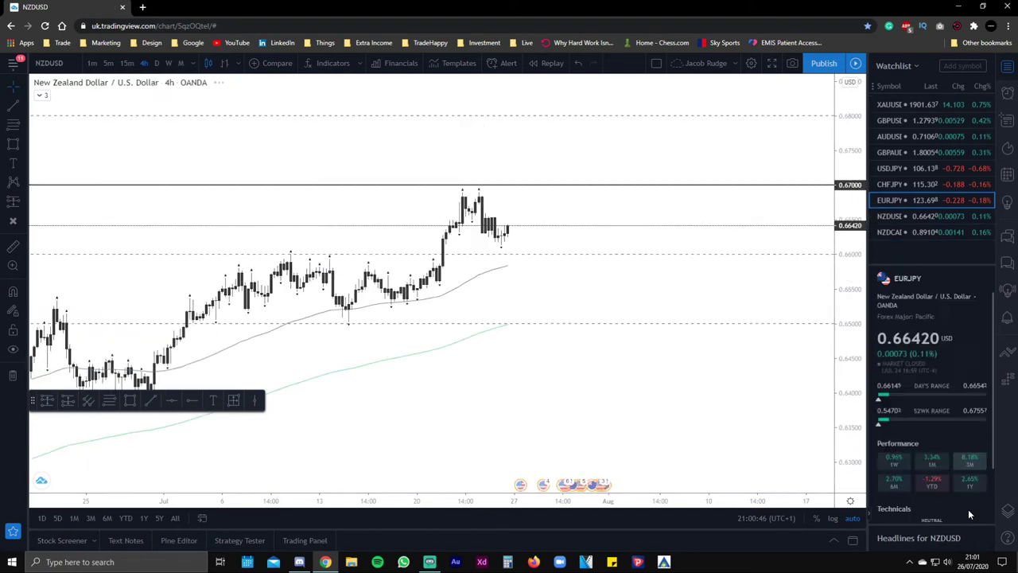
{"action": "key", "text": "Up"}
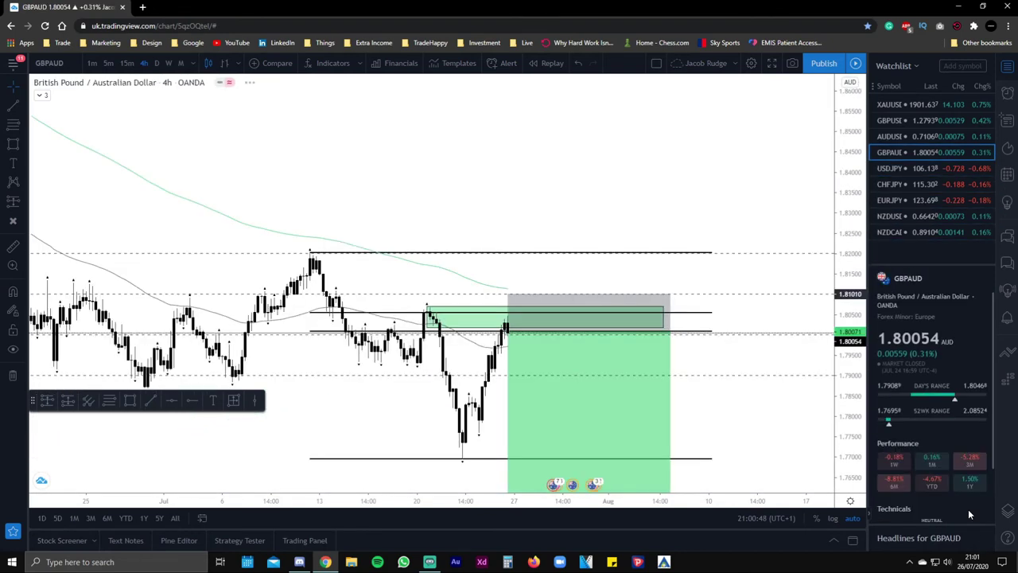
{"action": "key", "text": "Up"}
{"action": "key", "text": "Down"}
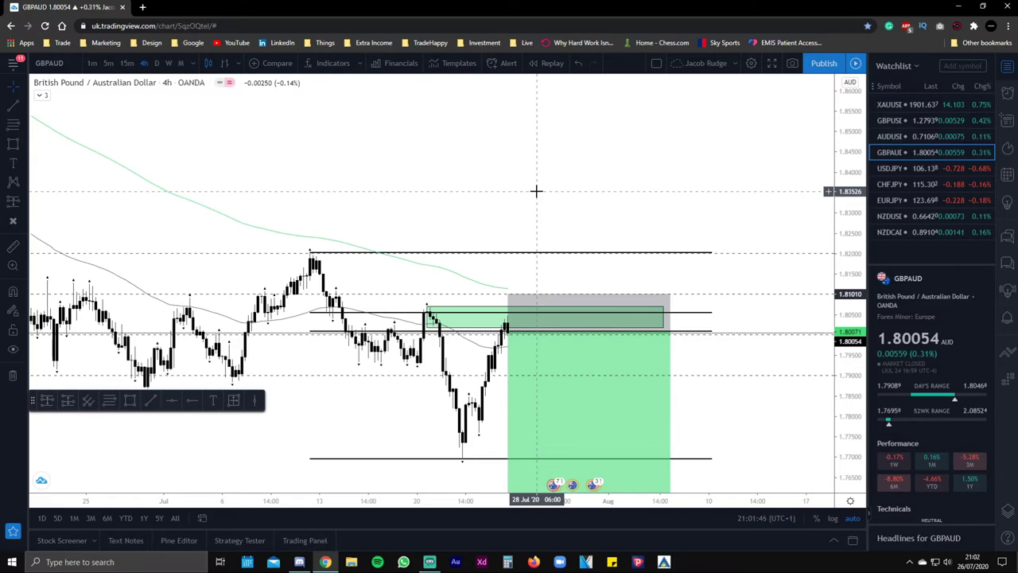
{"action": "scroll", "coordinate": [954, 468], "scroll_direction": "down", "scroll_amount": 2}
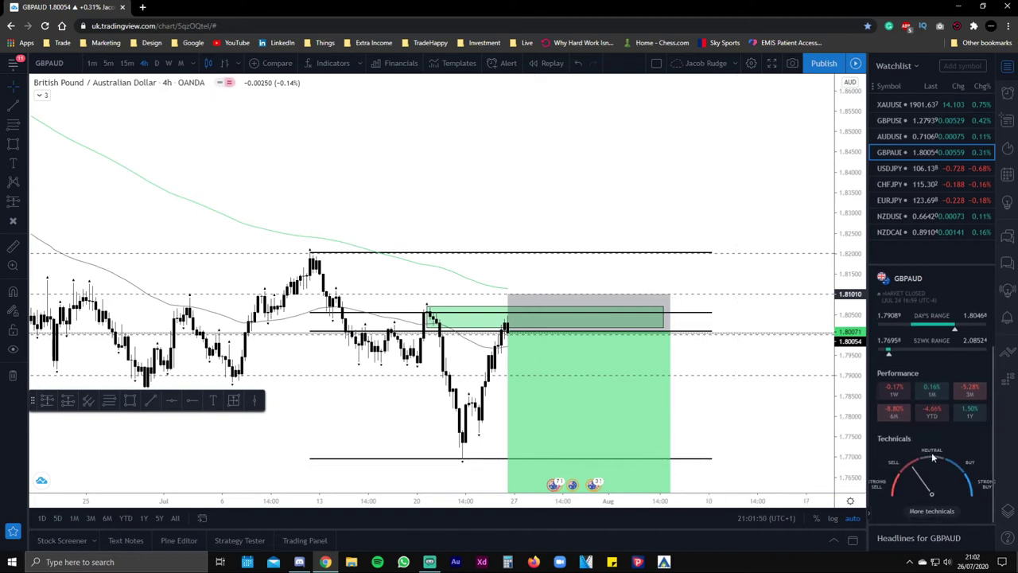
{"action": "scroll", "coordinate": [927, 474], "scroll_direction": "up", "scroll_amount": 2}
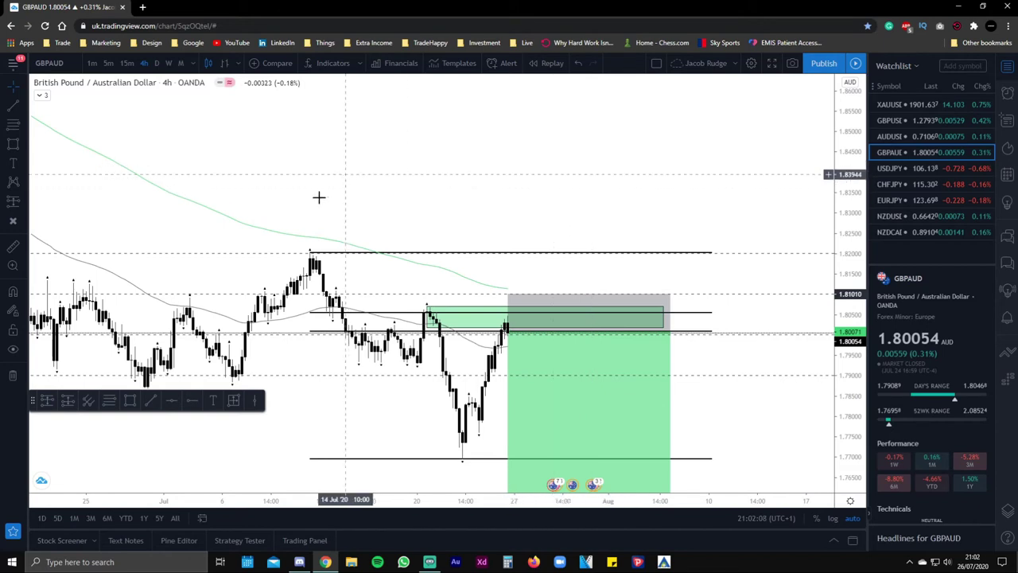
{"action": "left_click_drag", "start_coordinate": [347, 195], "coordinate": [379, 194]}
{"action": "scroll", "coordinate": [785, 364], "scroll_direction": "down", "scroll_amount": 3}
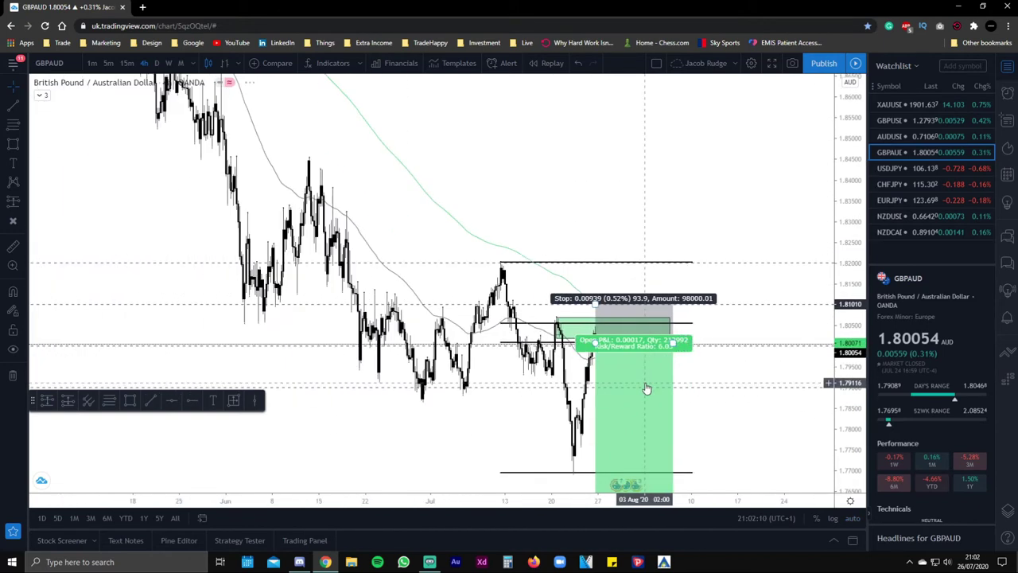
{"action": "scroll", "coordinate": [664, 390], "scroll_direction": "down", "scroll_amount": 5}
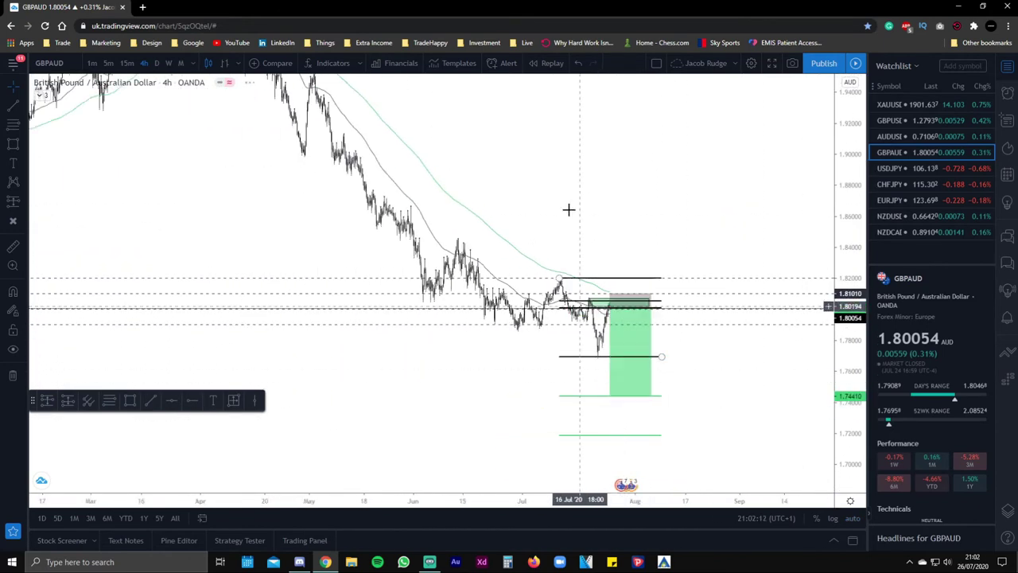
{"action": "scroll", "coordinate": [687, 321], "scroll_direction": "down", "scroll_amount": 5}
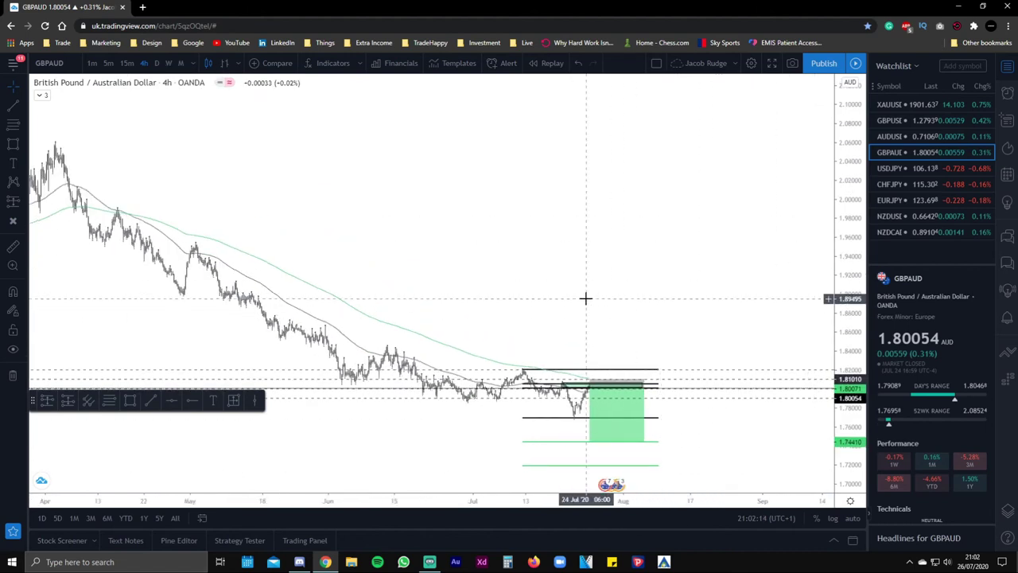
{"action": "scroll", "coordinate": [645, 287], "scroll_direction": "down", "scroll_amount": 4}
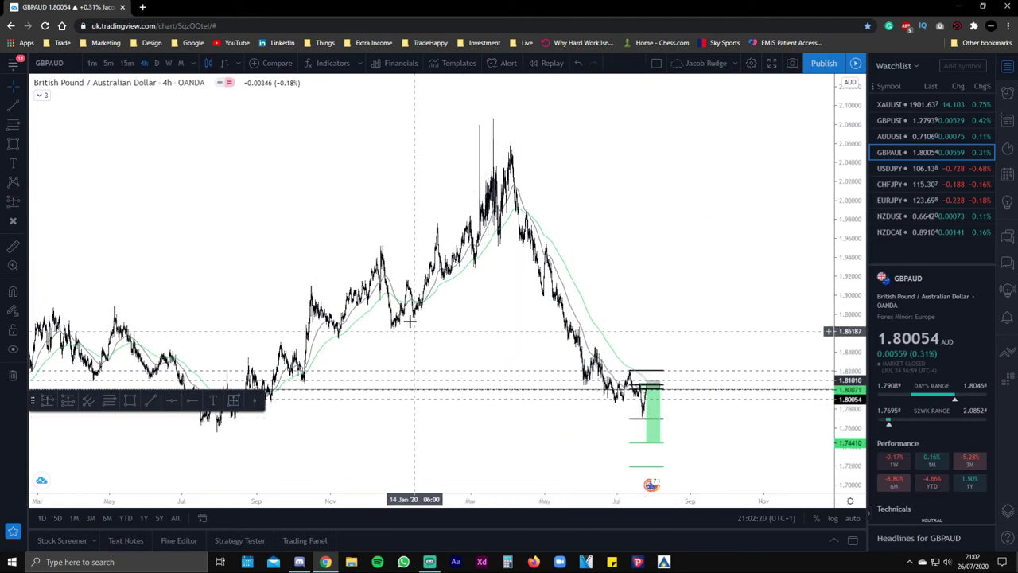
{"action": "left_click_drag", "start_coordinate": [422, 311], "coordinate": [729, 307]}
{"action": "left_click_drag", "start_coordinate": [486, 273], "coordinate": [689, 252]}
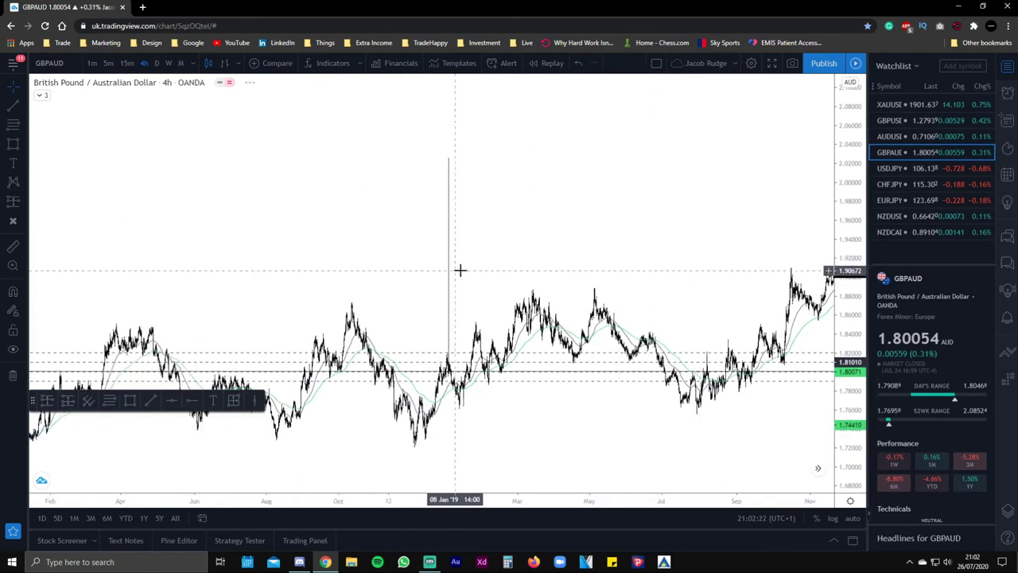
{"action": "left_click_drag", "start_coordinate": [459, 271], "coordinate": [655, 198]}
{"action": "left_click_drag", "start_coordinate": [419, 340], "coordinate": [371, 403]}
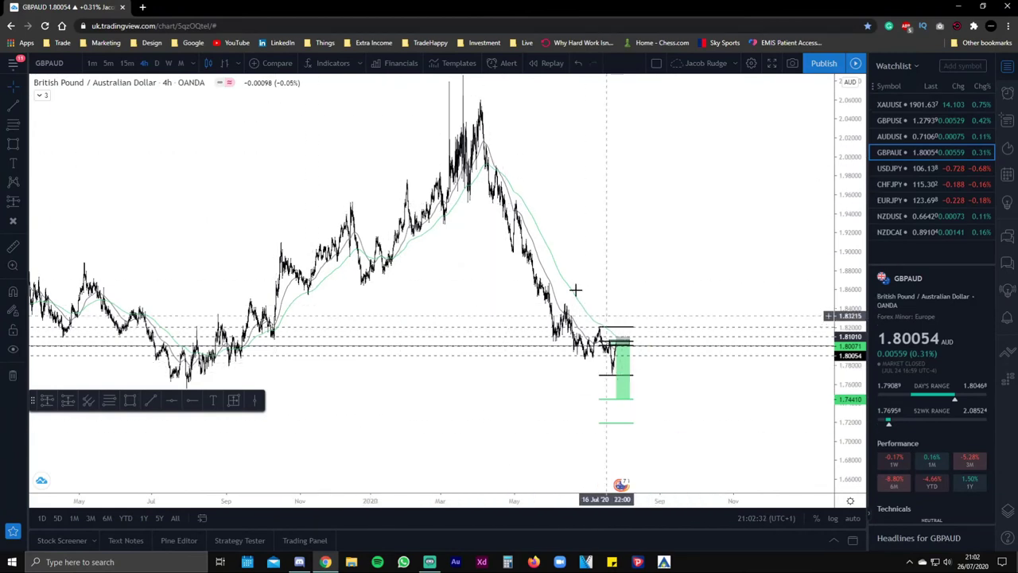
{"action": "left_click_drag", "start_coordinate": [417, 77], "coordinate": [376, 158]}
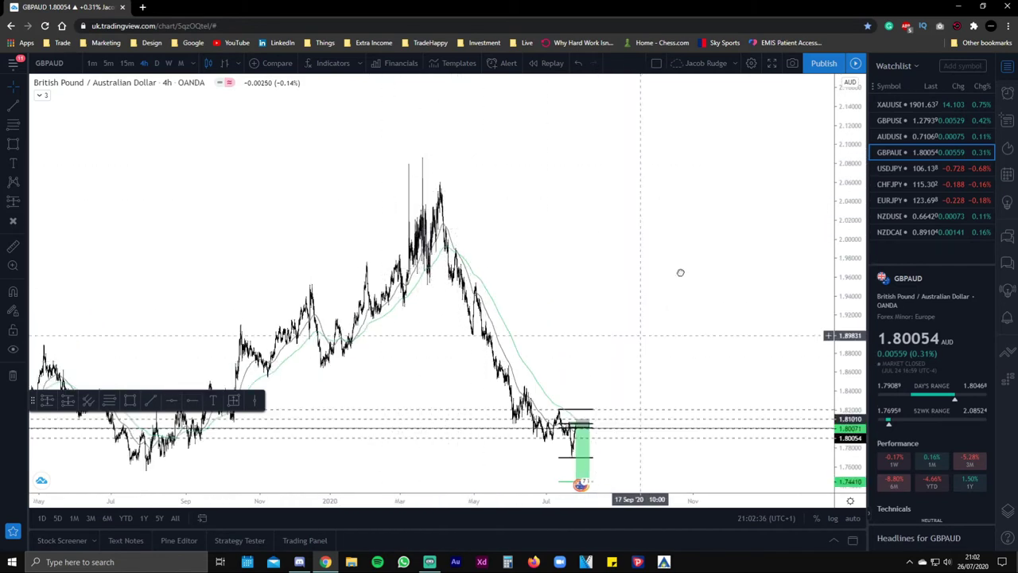
{"action": "scroll", "coordinate": [680, 273], "scroll_direction": "up", "scroll_amount": 5}
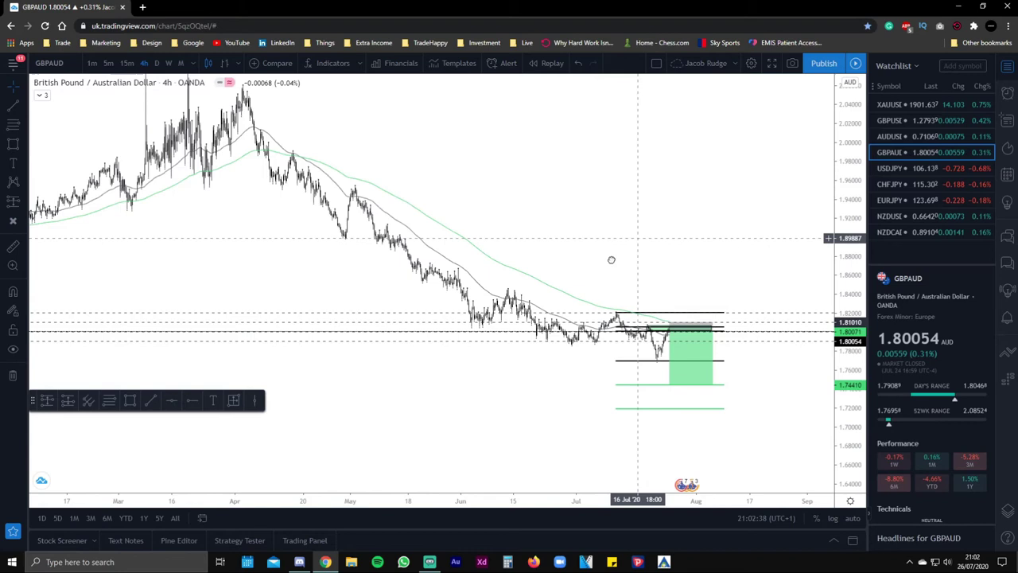
{"action": "scroll", "coordinate": [611, 263], "scroll_direction": "up", "scroll_amount": 3}
{"action": "left_click_drag", "start_coordinate": [865, 406], "coordinate": [864, 358]}
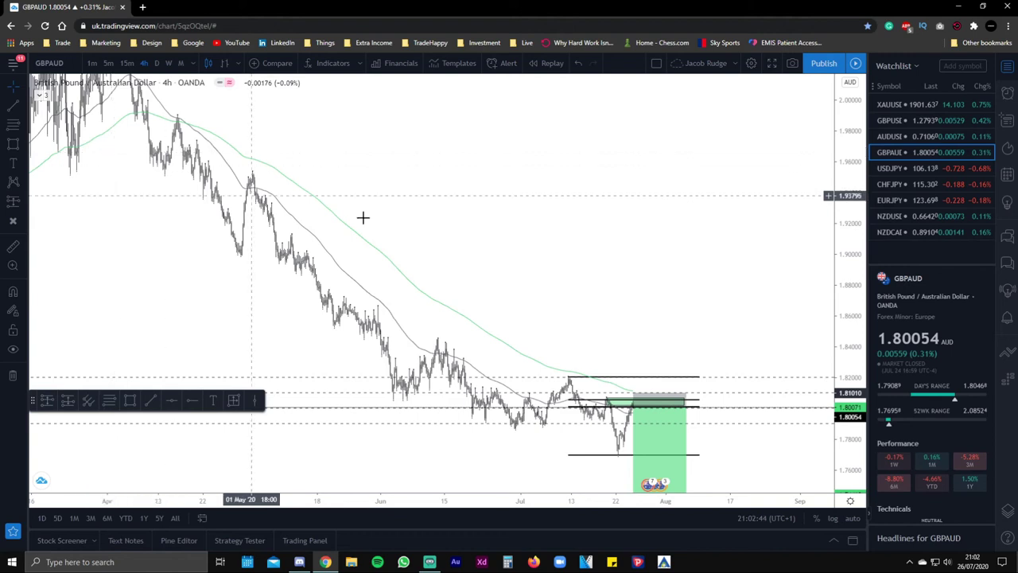
{"action": "scroll", "coordinate": [548, 193], "scroll_direction": "up", "scroll_amount": 2}
{"action": "scroll", "coordinate": [613, 230], "scroll_direction": "up", "scroll_amount": 3}
{"action": "scroll", "coordinate": [613, 231], "scroll_direction": "down", "scroll_amount": 3}
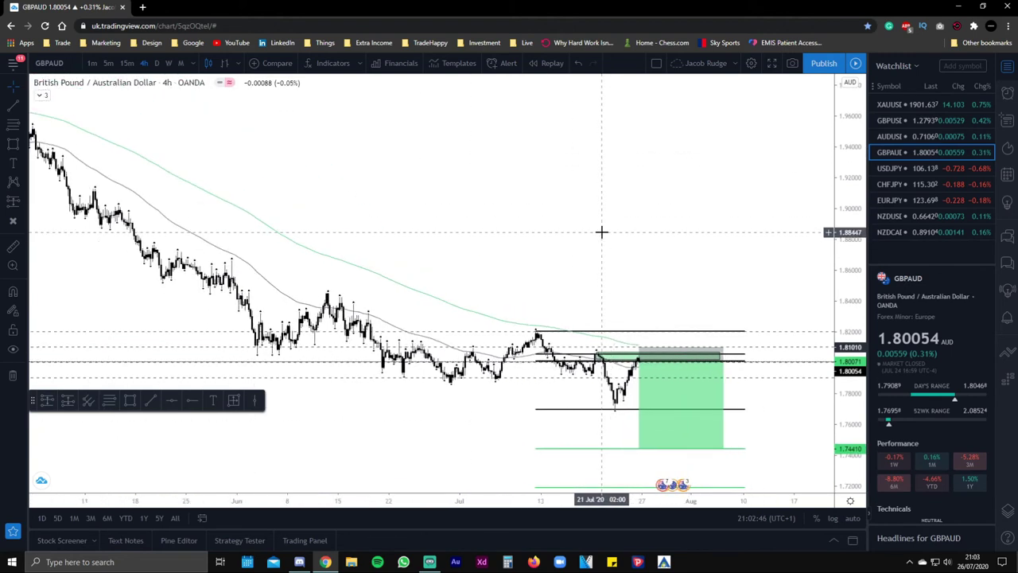
{"action": "scroll", "coordinate": [570, 262], "scroll_direction": "up", "scroll_amount": 1}
{"action": "scroll", "coordinate": [570, 261], "scroll_direction": "up", "scroll_amount": 2}
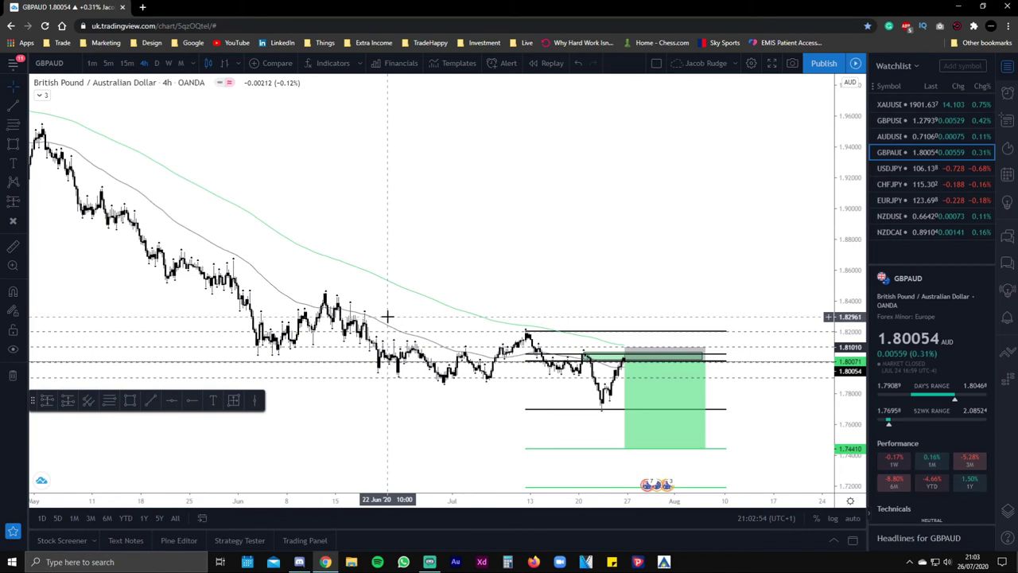
Confirm the 3 EMA's & 3 MA's lengths (20, 78, 200, 21, 78, 200) and apply them
{"action": "double_click", "coordinate": [285, 298]}
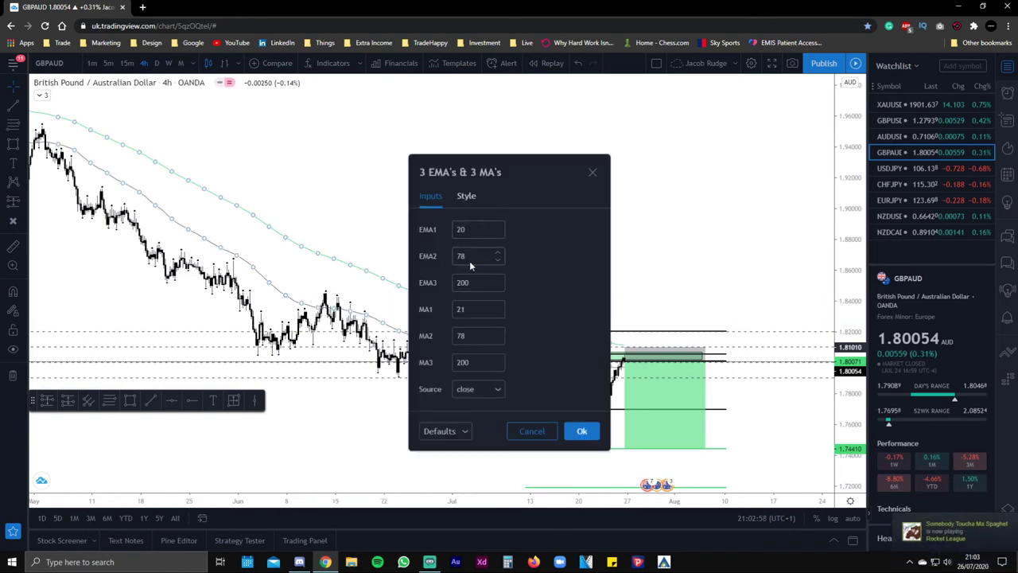
{"action": "left_click", "coordinate": [469, 199]}
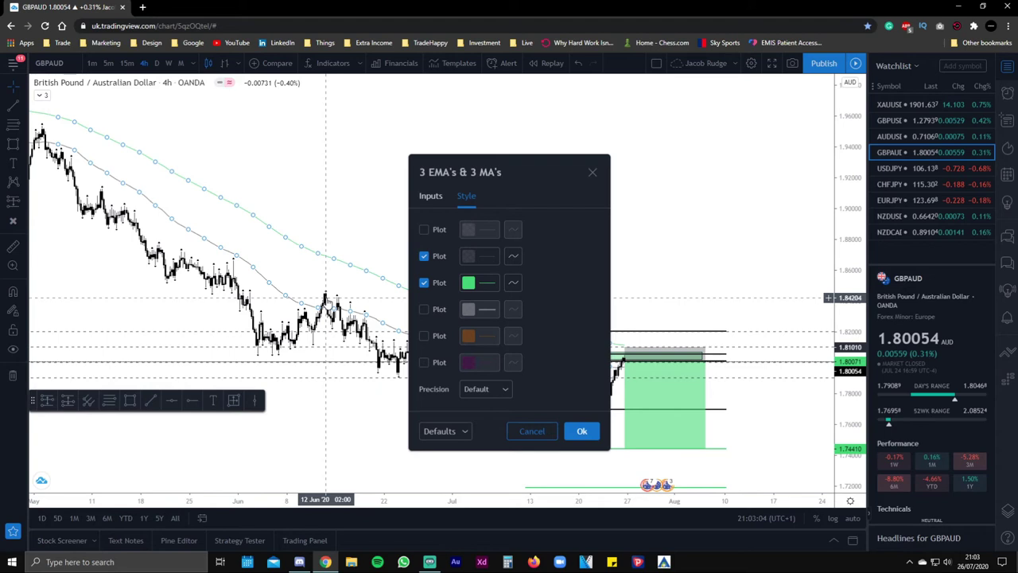
{"action": "left_click", "coordinate": [430, 198]}
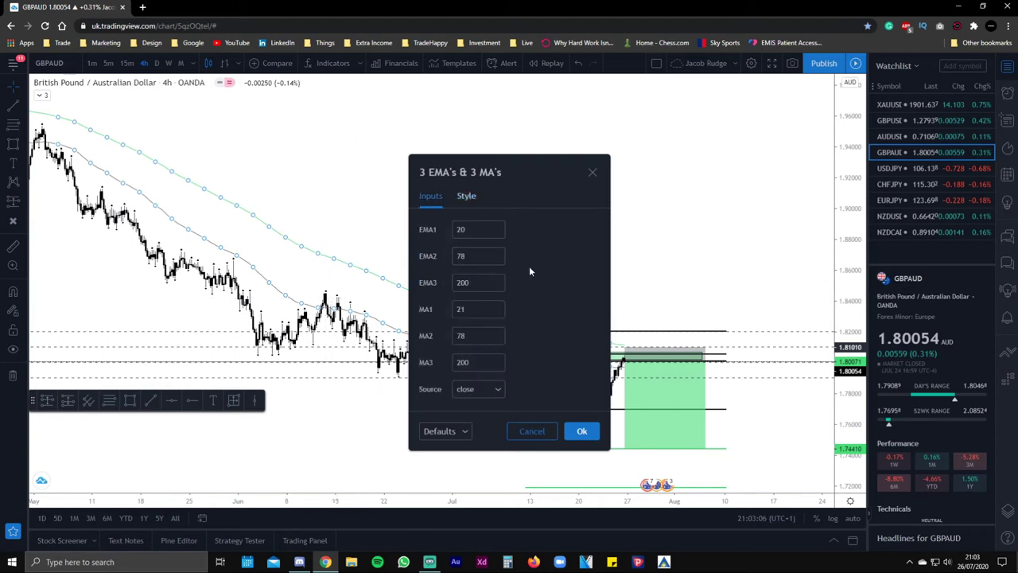
{"action": "left_click", "coordinate": [582, 430]}
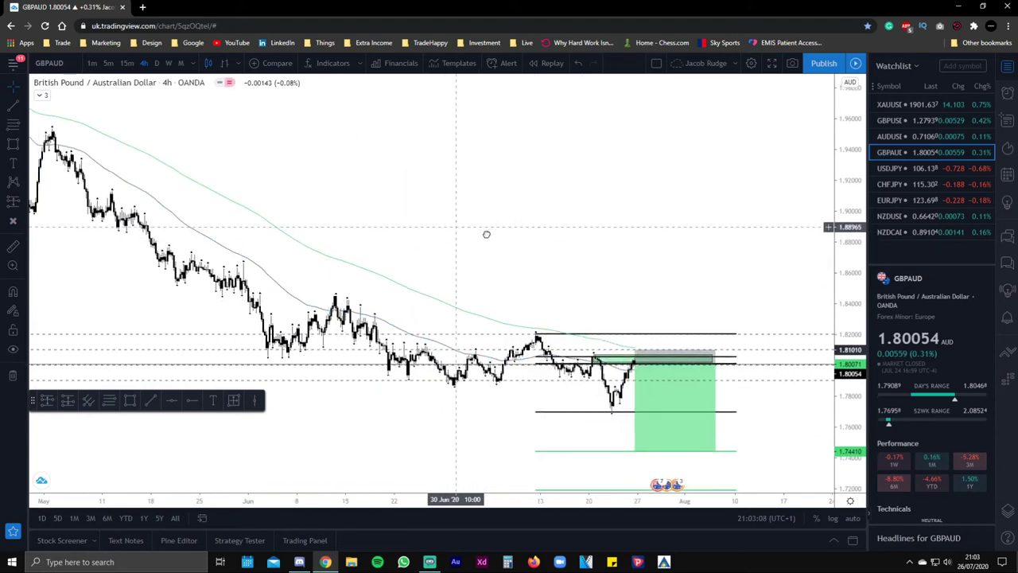
Zoom and pan the chart, stretching the price scale, to frame the July candles and long-position box
{"action": "scroll", "coordinate": [487, 234], "scroll_direction": "left", "scroll_amount": 5}
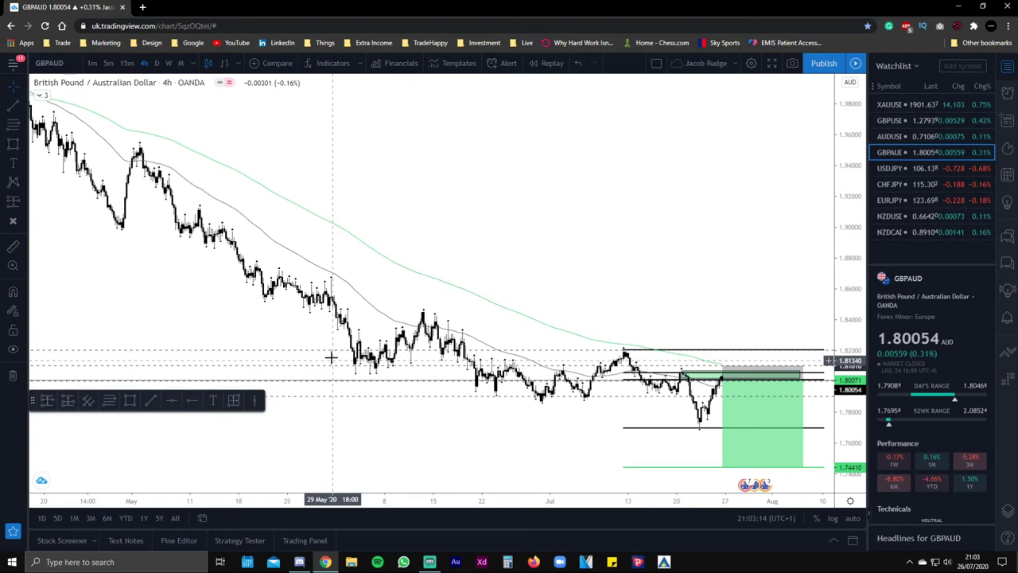
{"action": "left_click_drag", "start_coordinate": [393, 254], "coordinate": [340, 266]}
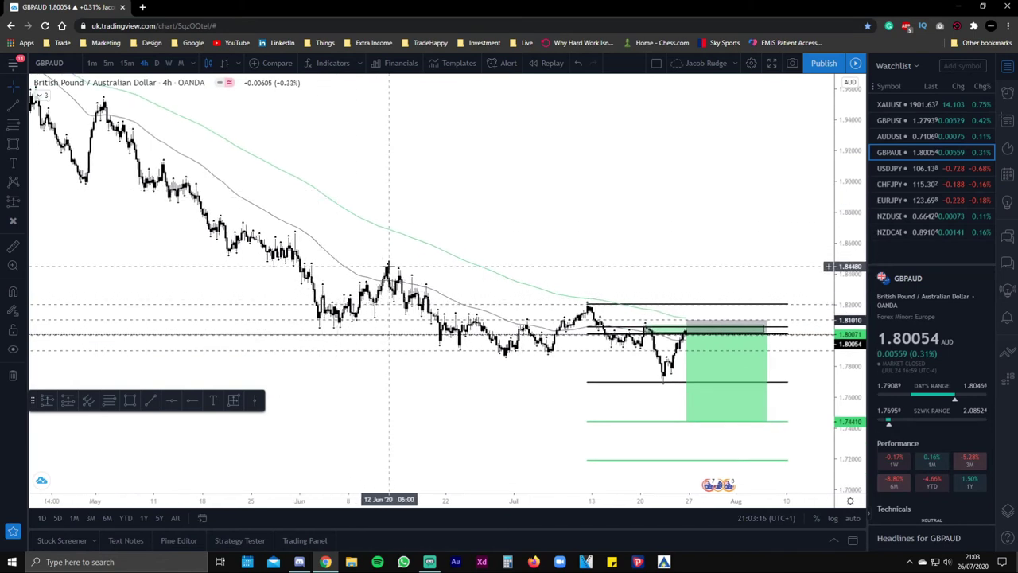
{"action": "left_click_drag", "start_coordinate": [502, 279], "coordinate": [451, 271]}
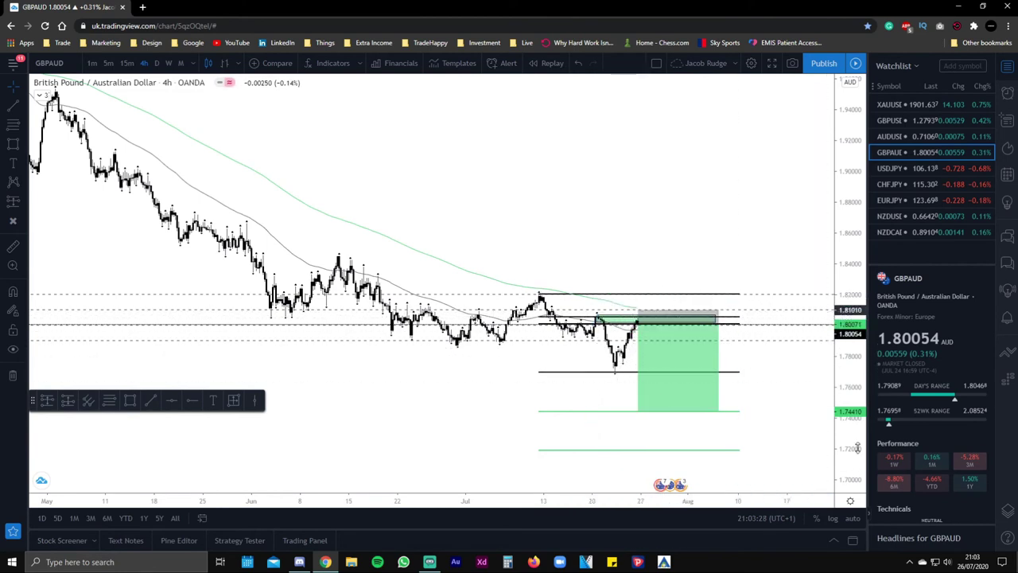
{"action": "scroll", "coordinate": [740, 288], "scroll_direction": "up", "scroll_amount": 5}
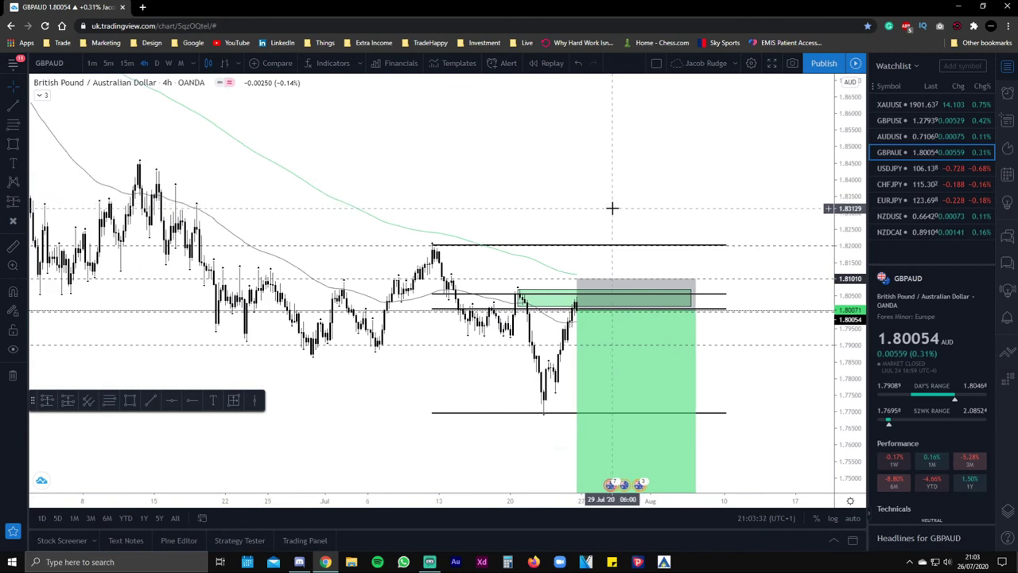
{"action": "left_click_drag", "start_coordinate": [602, 198], "coordinate": [602, 169]}
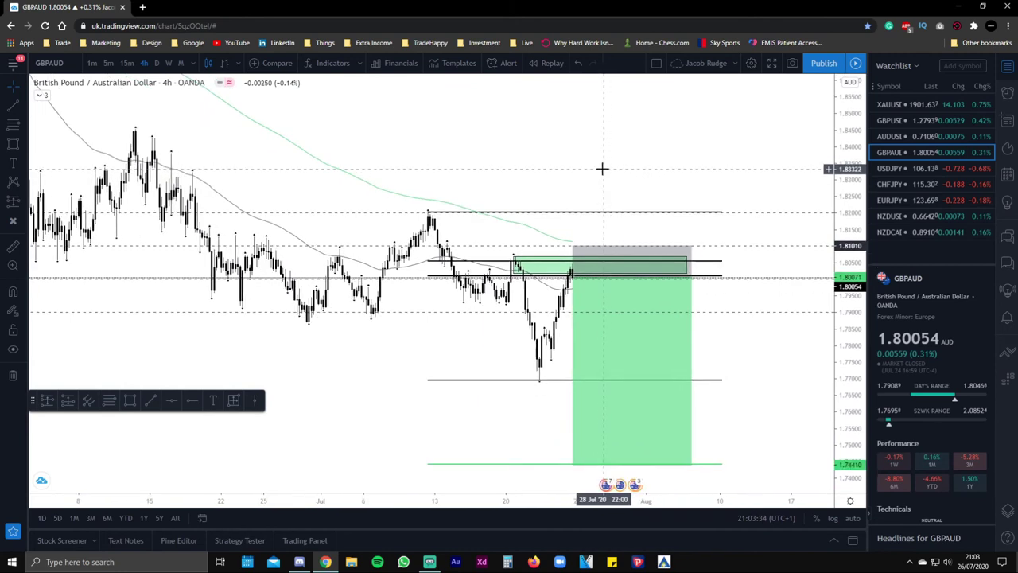
{"action": "scroll", "coordinate": [579, 270], "scroll_direction": "up", "scroll_amount": 2}
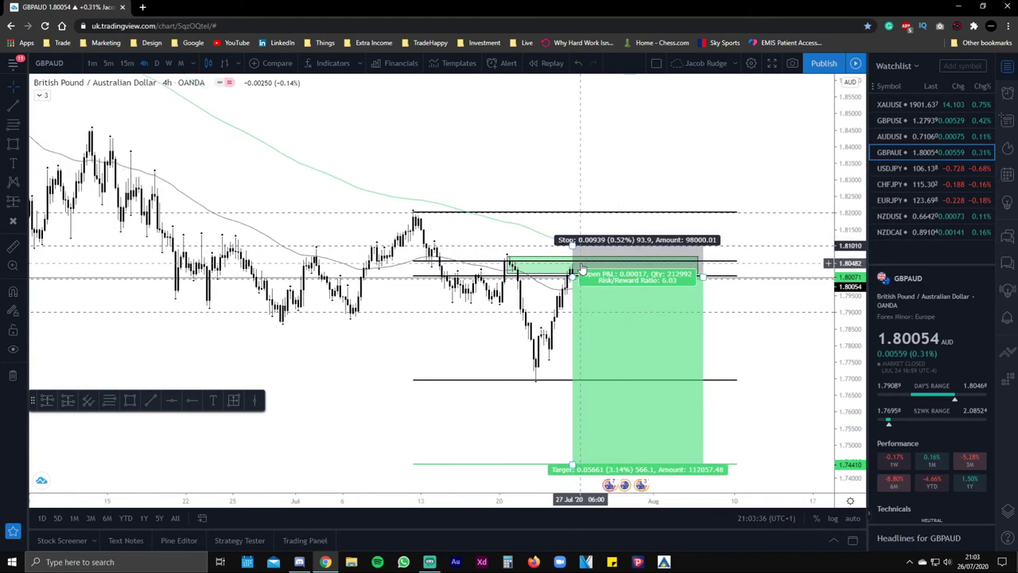
{"action": "left_click_drag", "start_coordinate": [841, 402], "coordinate": [841, 362]}
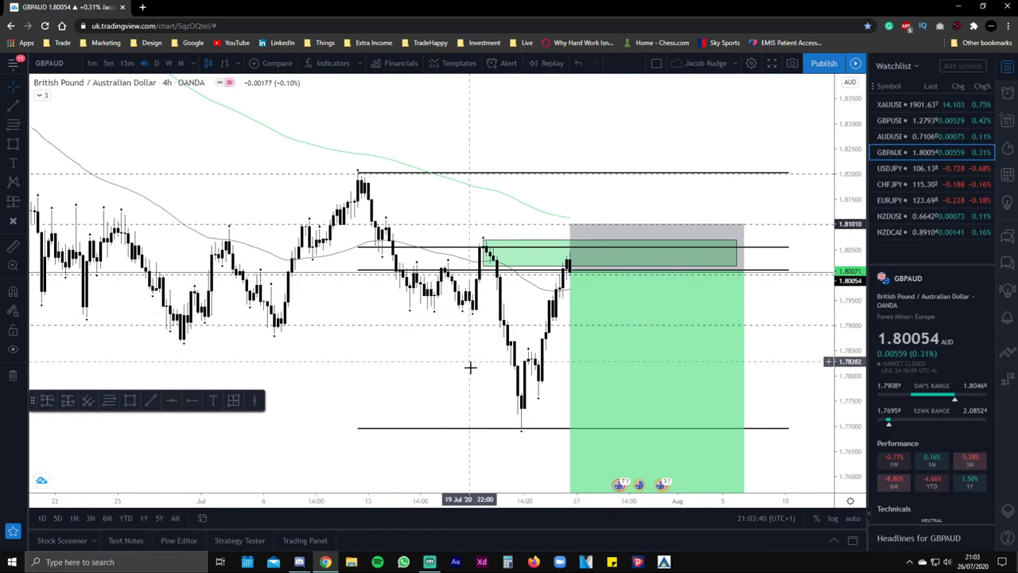
{"action": "left_click_drag", "start_coordinate": [470, 366], "coordinate": [436, 352]}
{"action": "scroll", "coordinate": [430, 353], "scroll_direction": "up", "scroll_amount": 1}
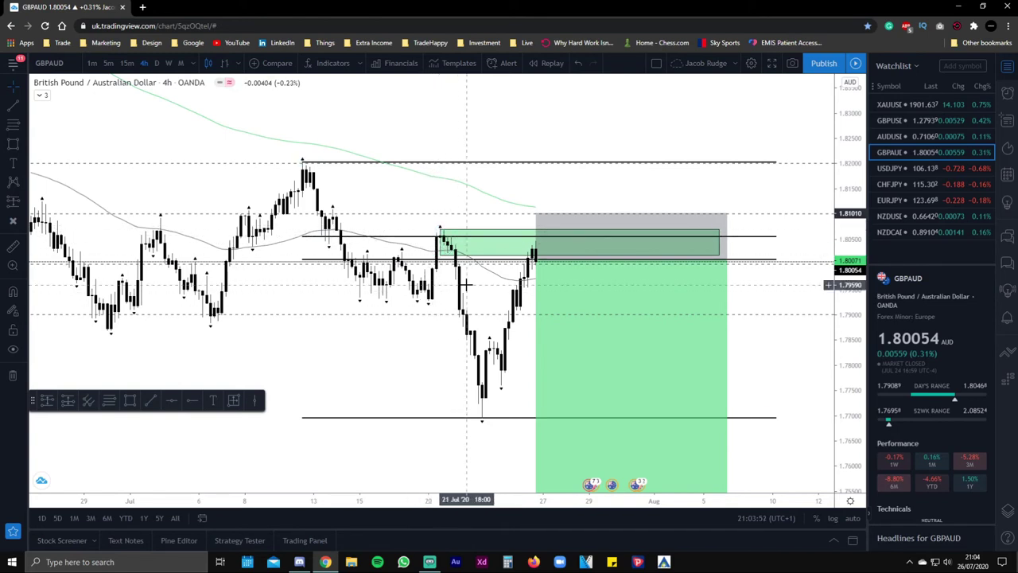
{"action": "mouse_move", "coordinate": [539, 253]}
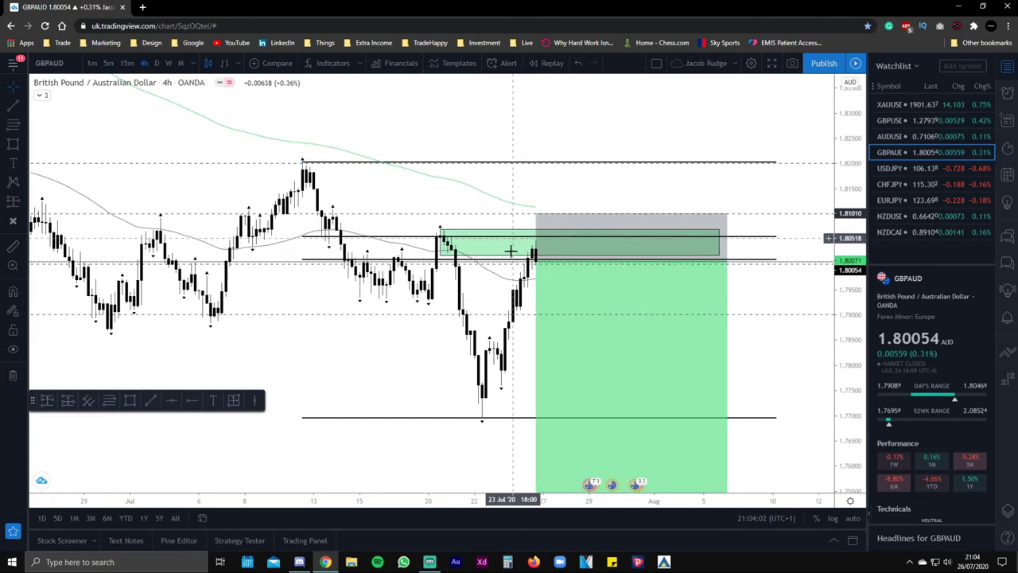
{"action": "double_click", "coordinate": [438, 236]}
{"action": "left_click", "coordinate": [425, 244]}
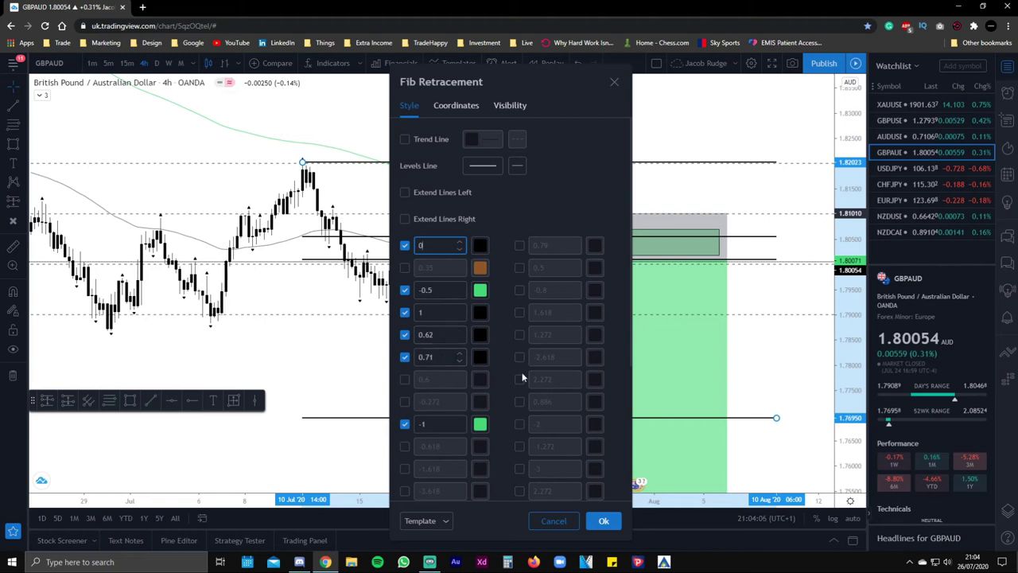
{"action": "left_click", "coordinate": [604, 521]}
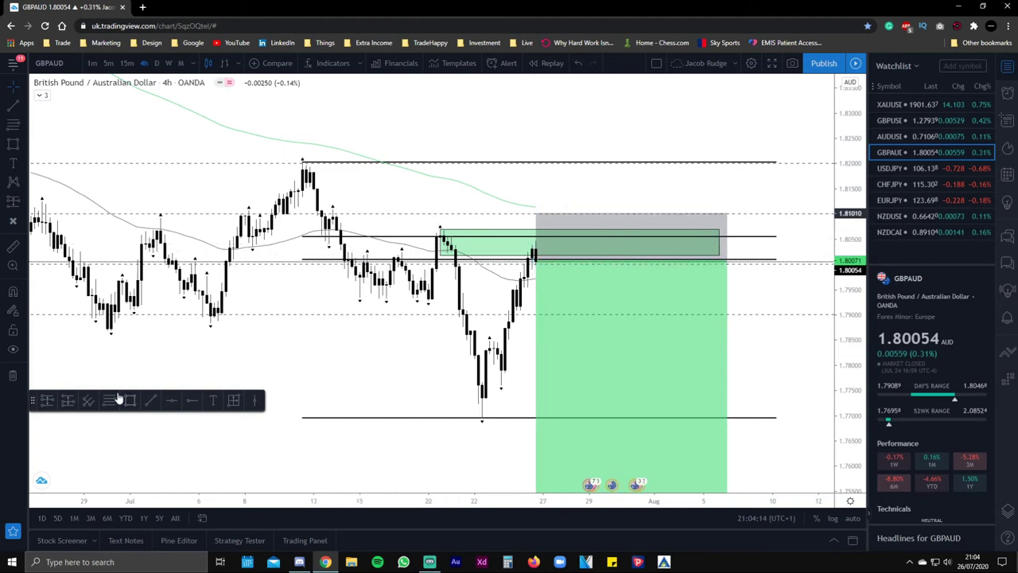
{"action": "left_click", "coordinate": [13, 220]}
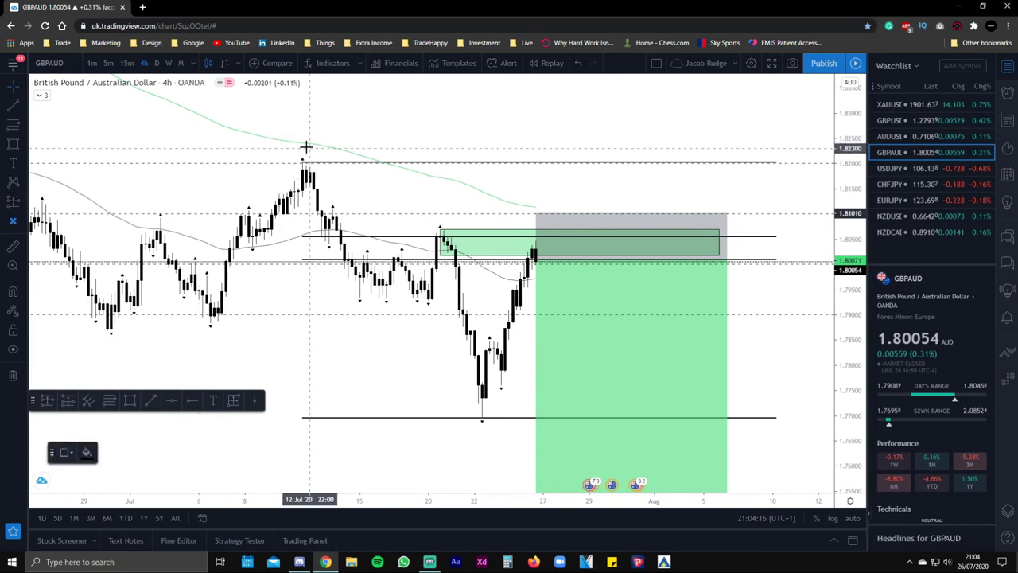
{"action": "left_click", "coordinate": [306, 147]}
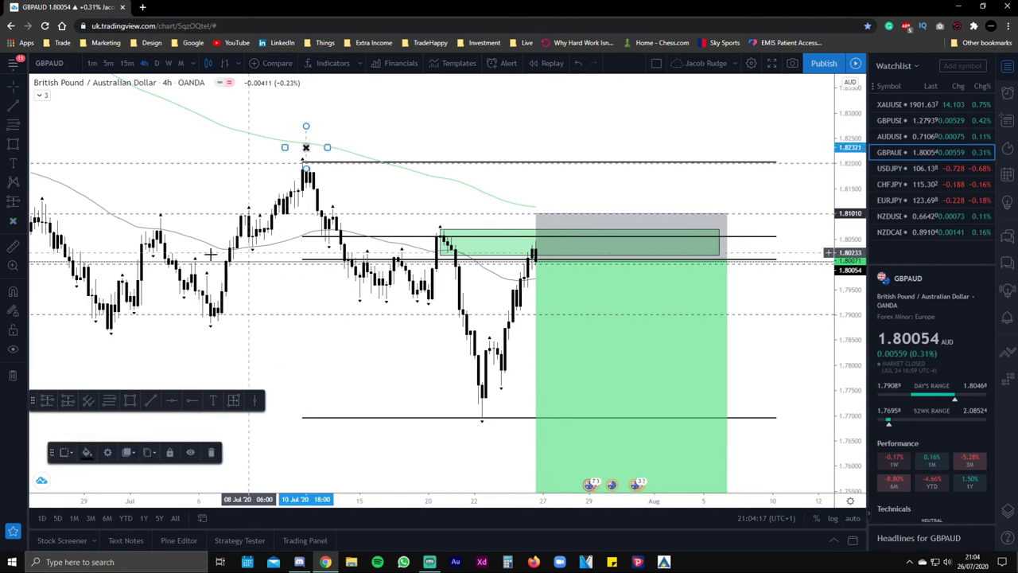
{"action": "left_click", "coordinate": [443, 217]}
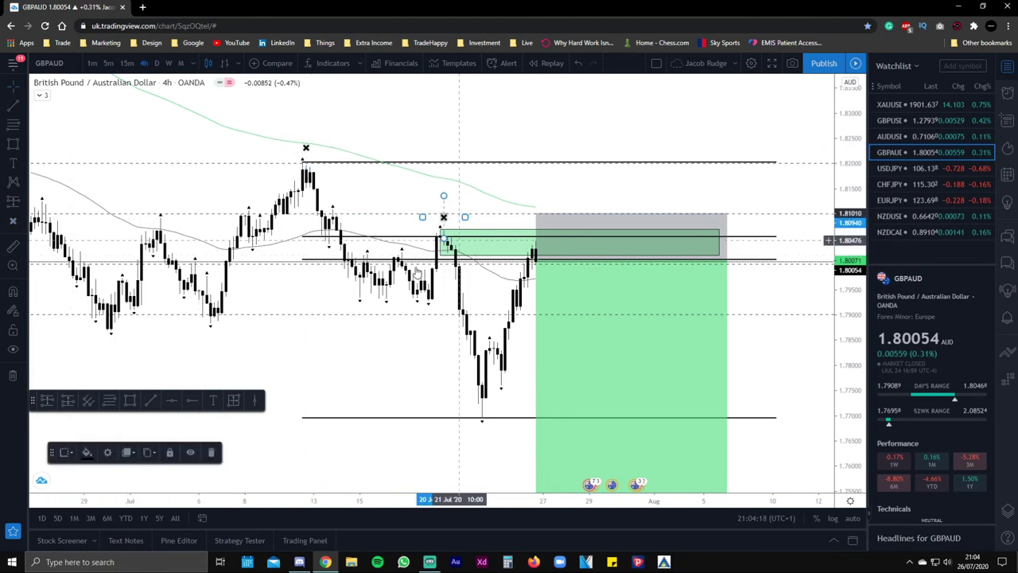
{"action": "left_click", "coordinate": [13, 220]}
{"action": "left_click", "coordinate": [531, 237]}
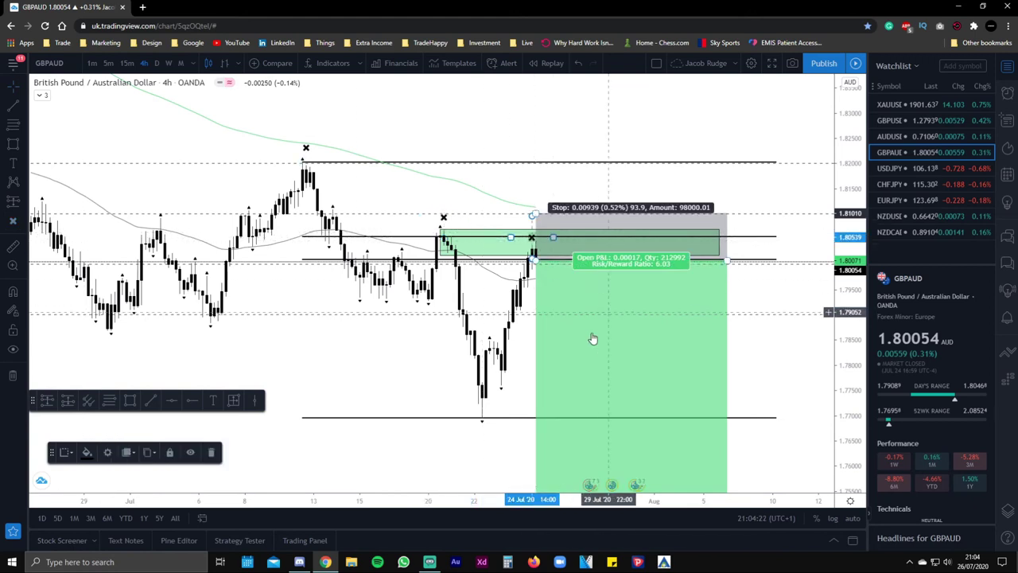
{"action": "mouse_move", "coordinate": [429, 387]}
{"action": "left_mouse_down"}
{"action": "mouse_move", "coordinate": [382, 357]}
{"action": "mouse_move", "coordinate": [395, 380]}
{"action": "left_mouse_up"}
{"action": "left_click", "coordinate": [482, 262]}
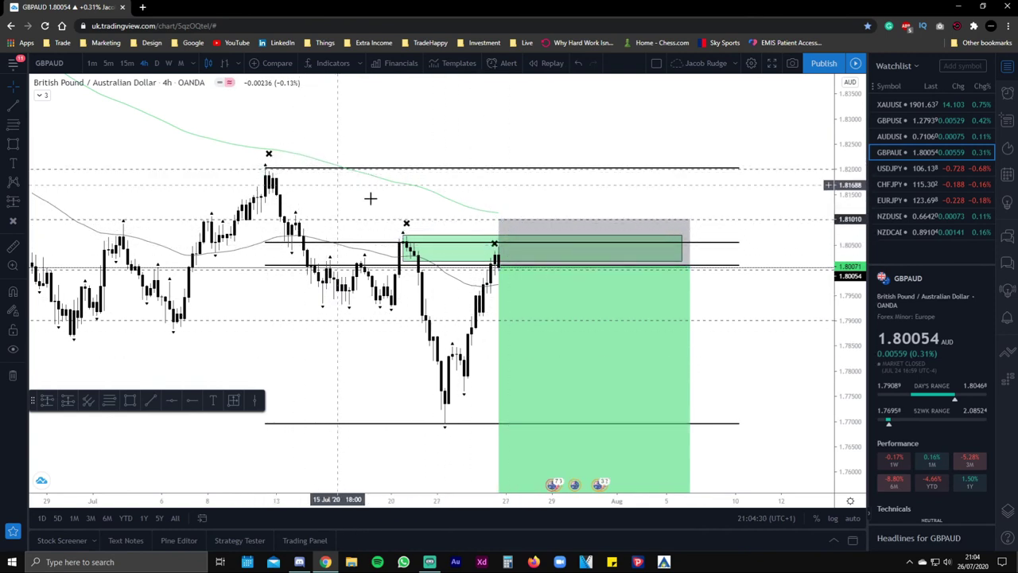
{"action": "left_click_drag", "start_coordinate": [528, 313], "coordinate": [563, 307]}
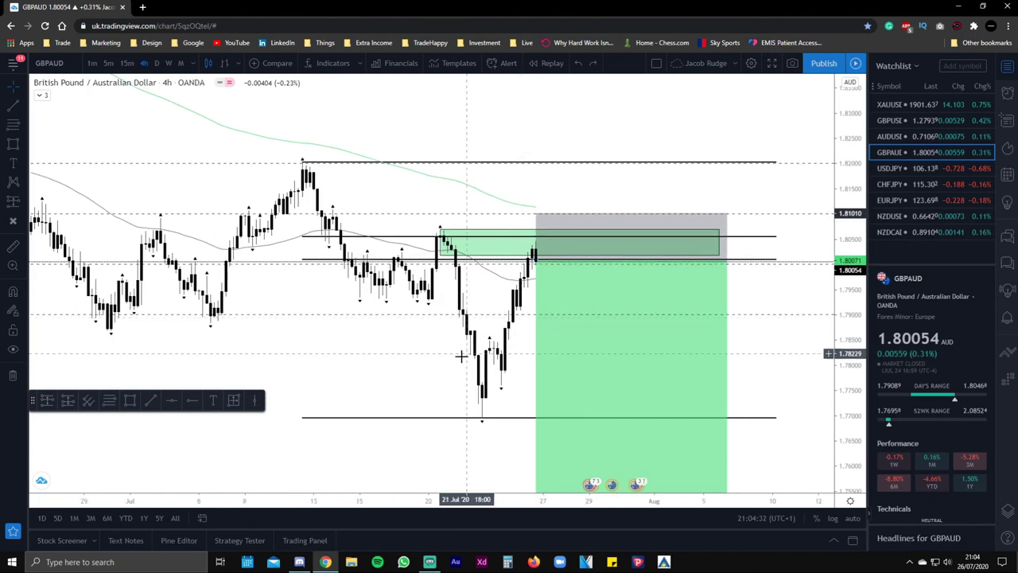
{"action": "left_click_drag", "start_coordinate": [461, 357], "coordinate": [409, 346]}
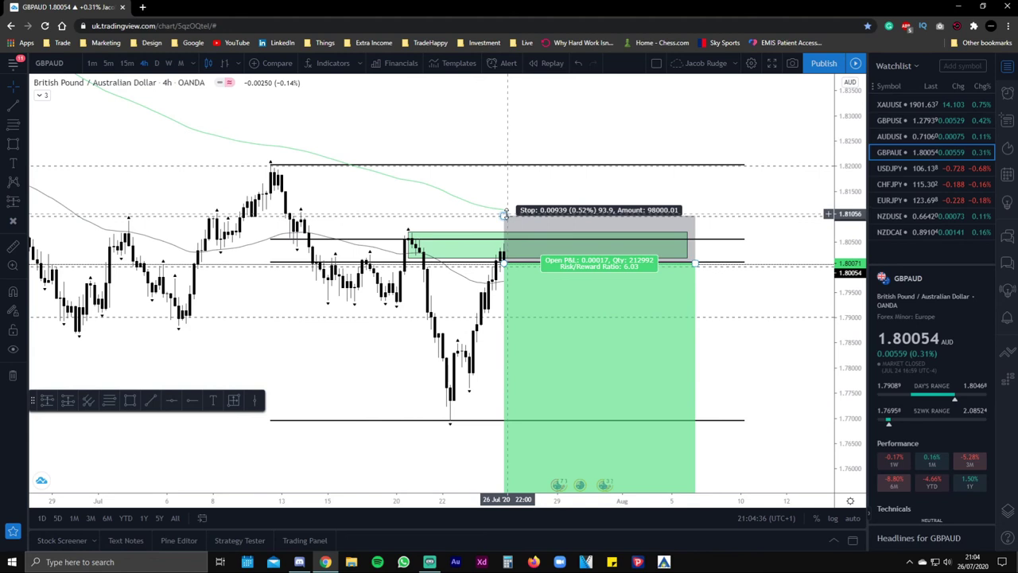
{"action": "left_click_drag", "start_coordinate": [664, 387], "coordinate": [845, 312]}
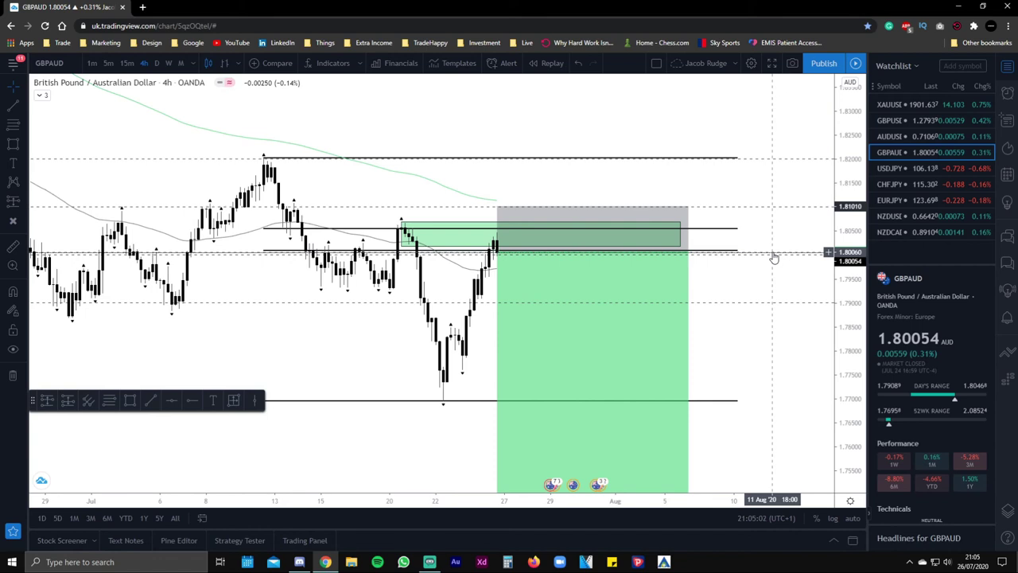
{"action": "scroll", "coordinate": [363, 325], "scroll_direction": "down", "scroll_amount": 3}
{"action": "left_click_drag", "start_coordinate": [363, 325], "coordinate": [427, 351]}
{"action": "scroll", "coordinate": [422, 350], "scroll_direction": "up", "scroll_amount": 4}
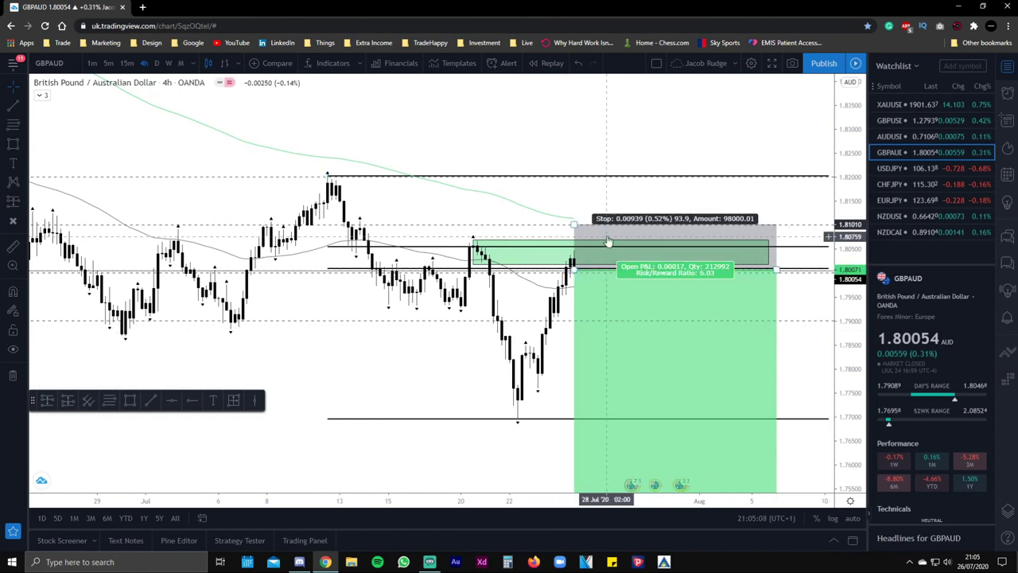
{"action": "left_click_drag", "start_coordinate": [644, 202], "coordinate": [607, 205]}
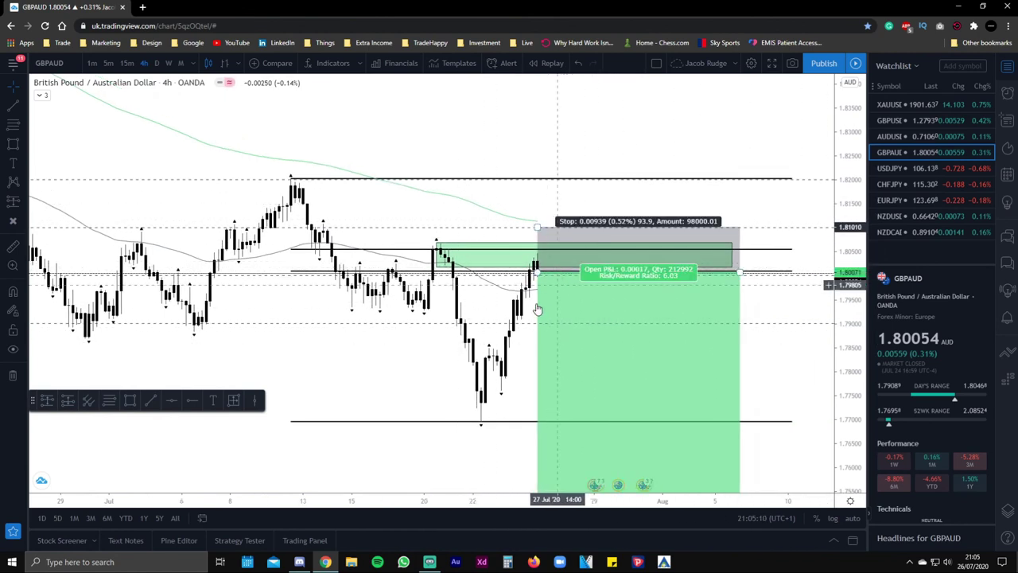
{"action": "mouse_move", "coordinate": [486, 322]}
{"action": "left_mouse_down"}
{"action": "mouse_move", "coordinate": [447, 303]}
{"action": "mouse_move", "coordinate": [437, 268]}
{"action": "mouse_move", "coordinate": [446, 262]}
{"action": "mouse_move", "coordinate": [481, 318]}
{"action": "left_mouse_up"}
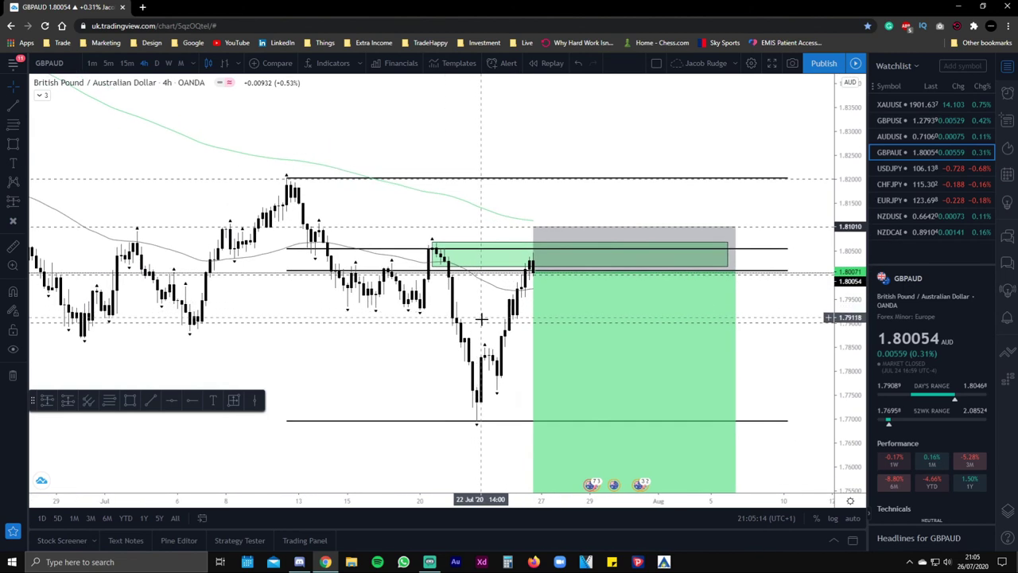
{"action": "scroll", "coordinate": [482, 319], "scroll_direction": "down", "scroll_amount": 2}
{"action": "scroll", "coordinate": [777, 347], "scroll_direction": "down", "scroll_amount": 1}
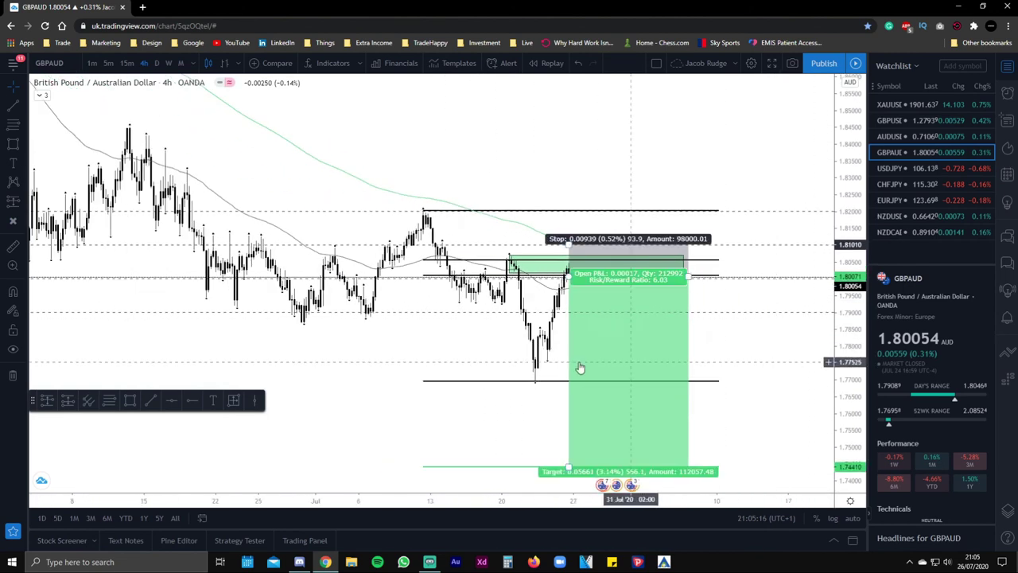
{"action": "scroll", "coordinate": [495, 327], "scroll_direction": "up", "scroll_amount": 3}
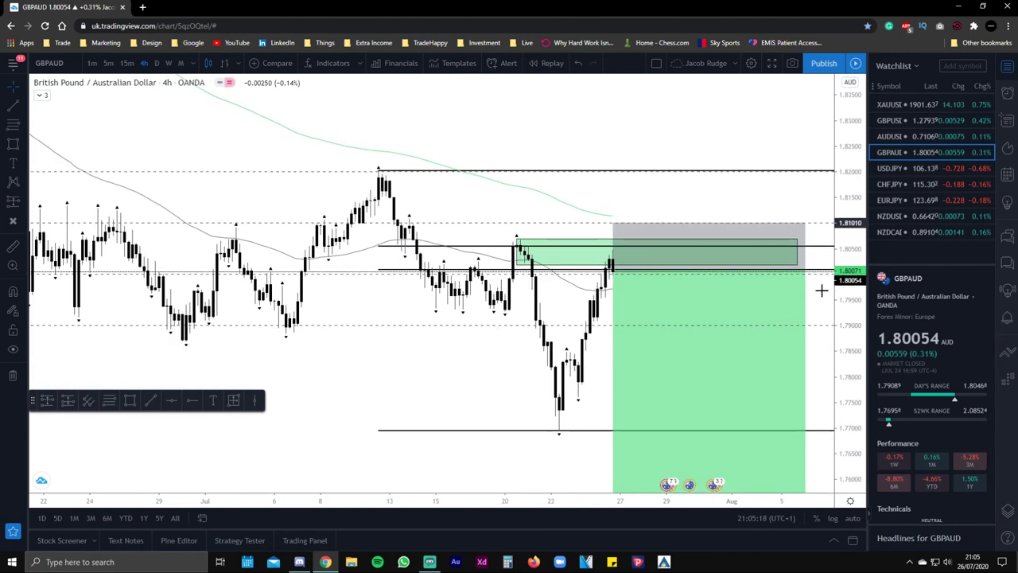
{"action": "left_click_drag", "start_coordinate": [802, 357], "coordinate": [730, 338]}
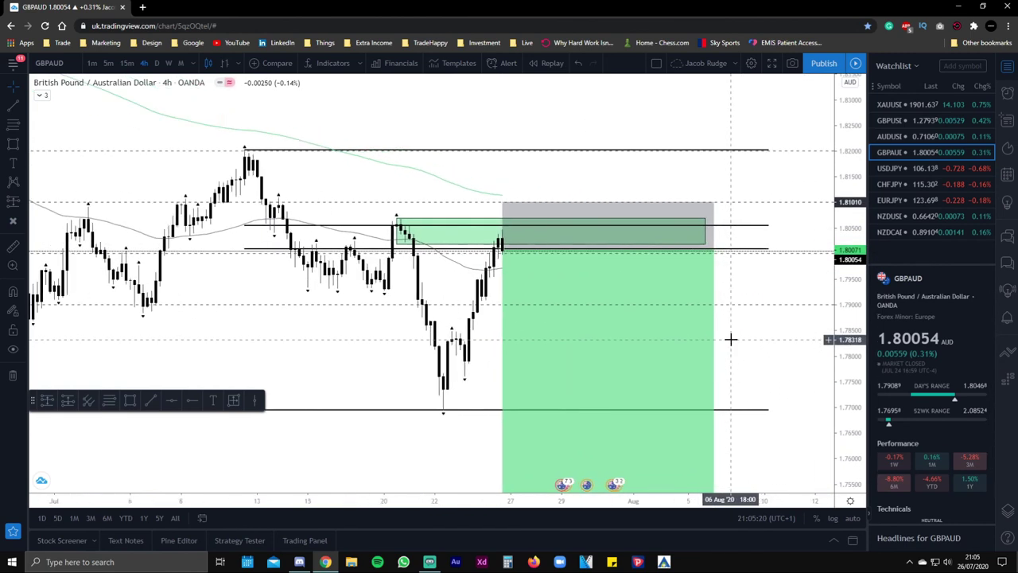
{"action": "scroll", "coordinate": [730, 339], "scroll_direction": "down", "scroll_amount": 2}
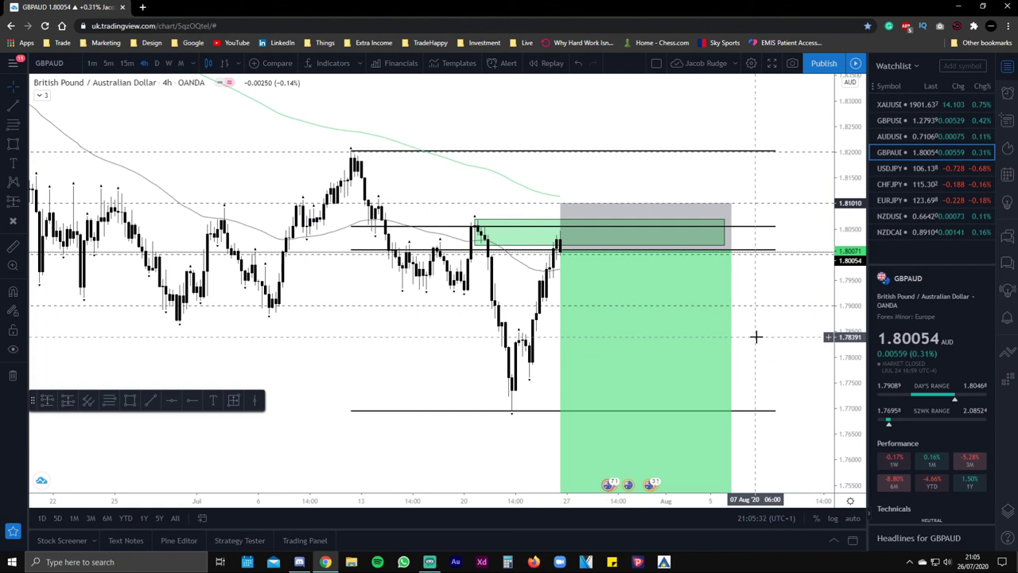
{"action": "left_click", "coordinate": [975, 563]}
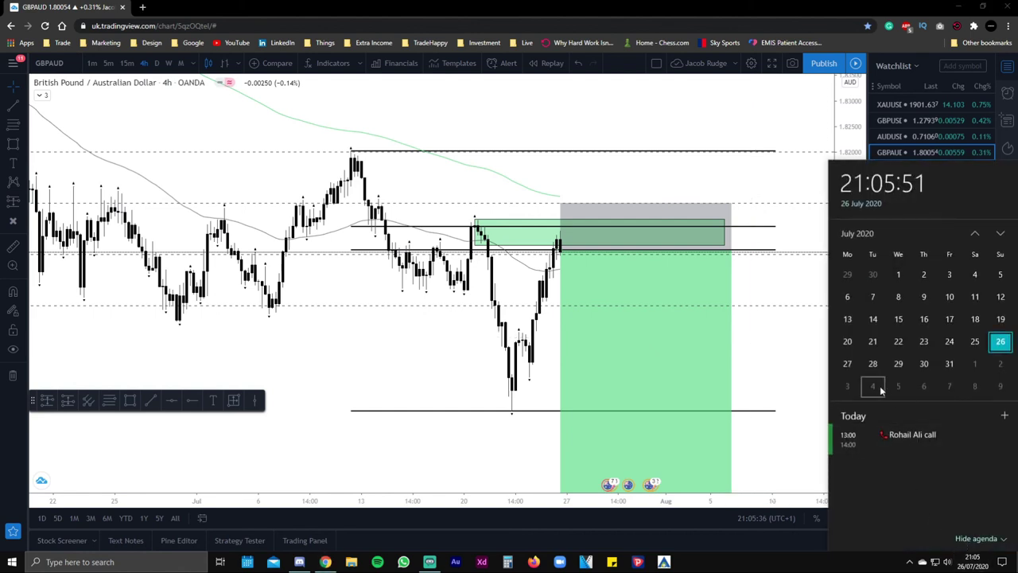
{"action": "left_click", "coordinate": [809, 355]}
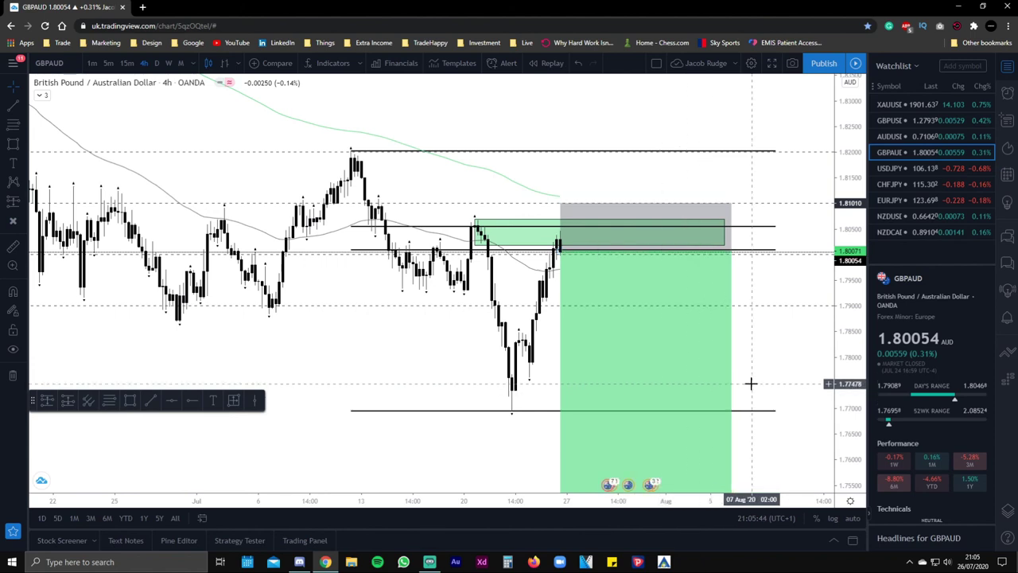
{"action": "left_click_drag", "start_coordinate": [755, 389], "coordinate": [727, 273]}
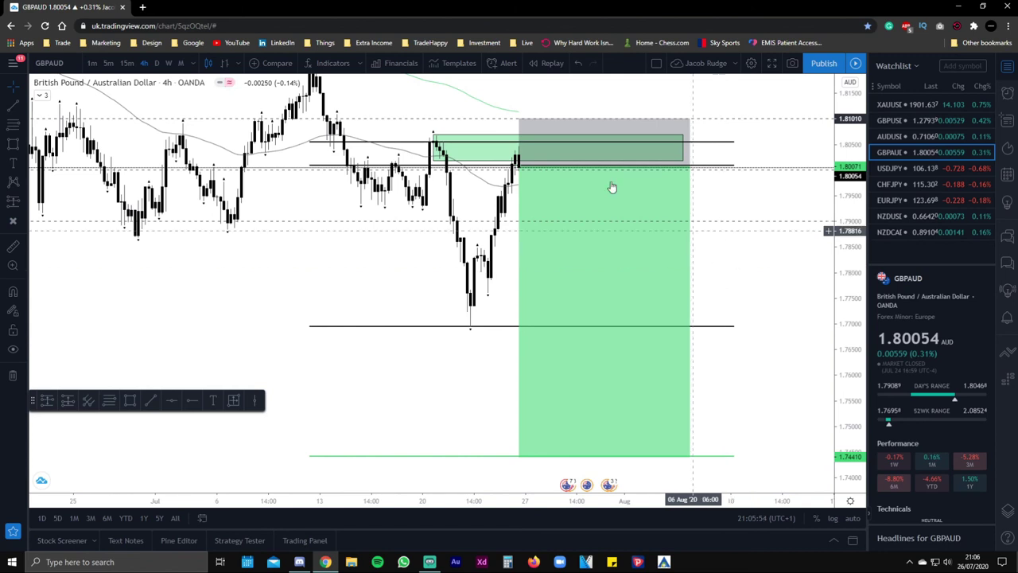
{"action": "left_click", "coordinate": [613, 207]}
{"action": "left_click_drag", "start_coordinate": [755, 216], "coordinate": [729, 281]}
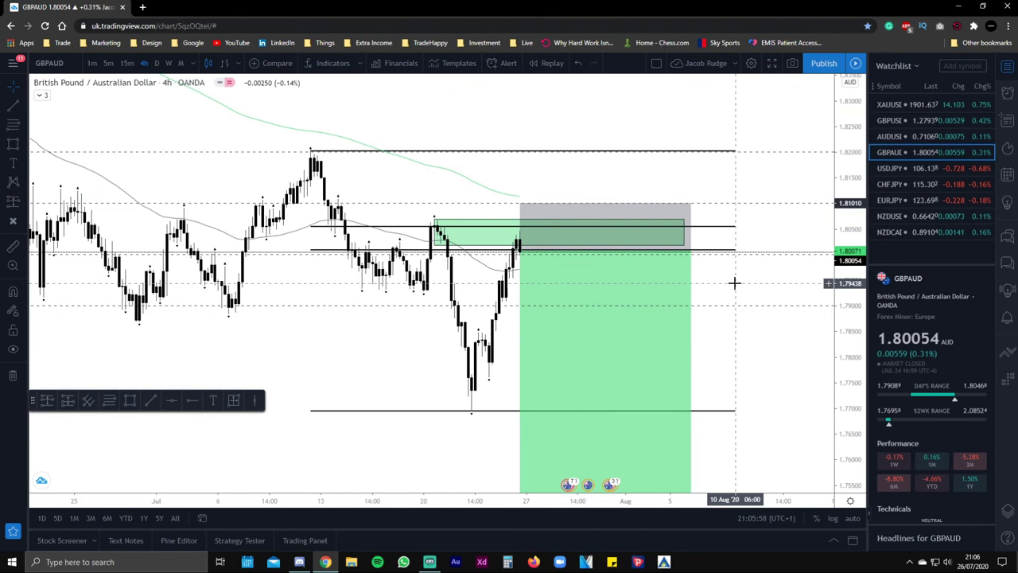